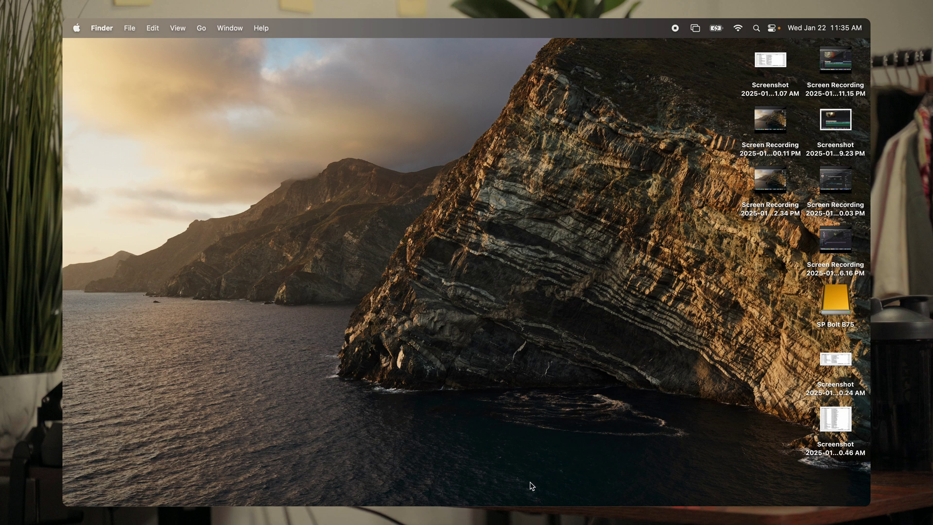
# Step: Launch DaVinci Resolve from the Dock and open the Untitled Project from the Project Manager
pyautogui.click(525, 503)
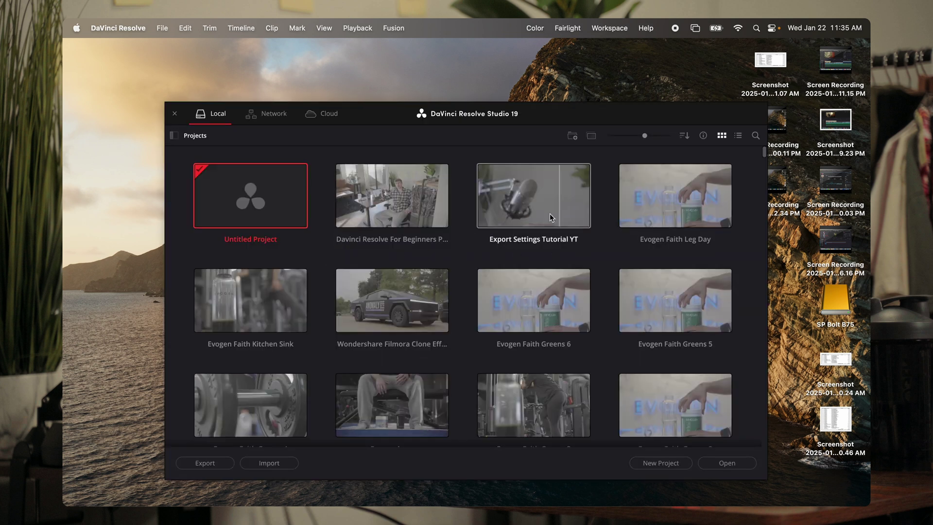
pyautogui.doubleClick(261, 193)
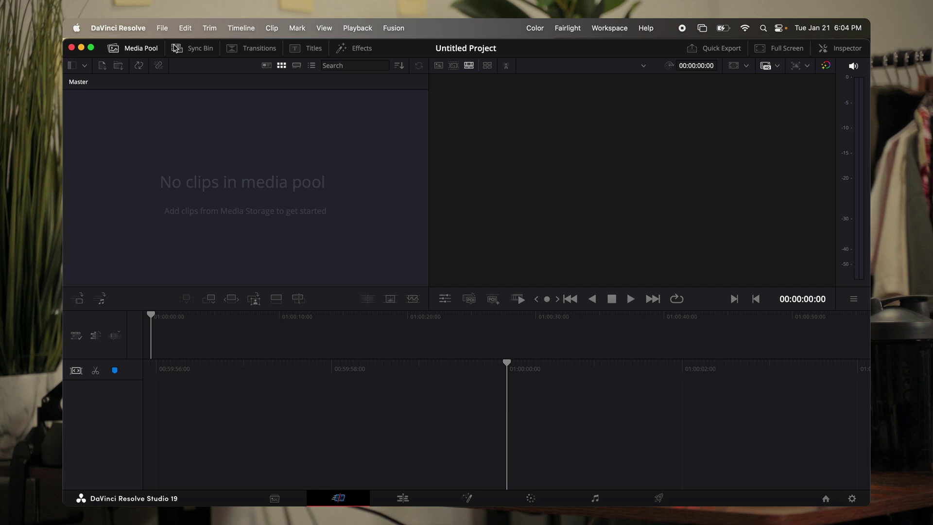
# Step: Save the project as 'Davinci Resolve For Beginners Pt. 1' via File > Save Project As, then save again
pyautogui.click(164, 33)
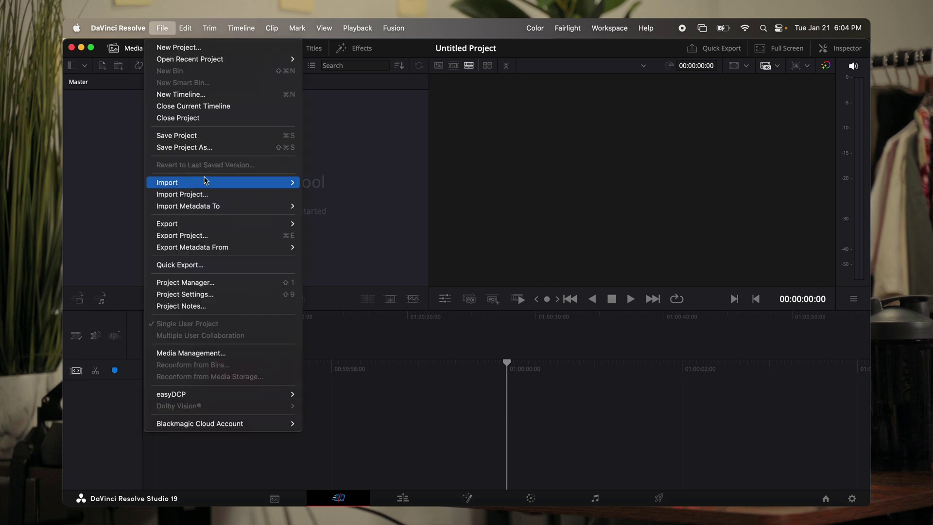
pyautogui.click(205, 150)
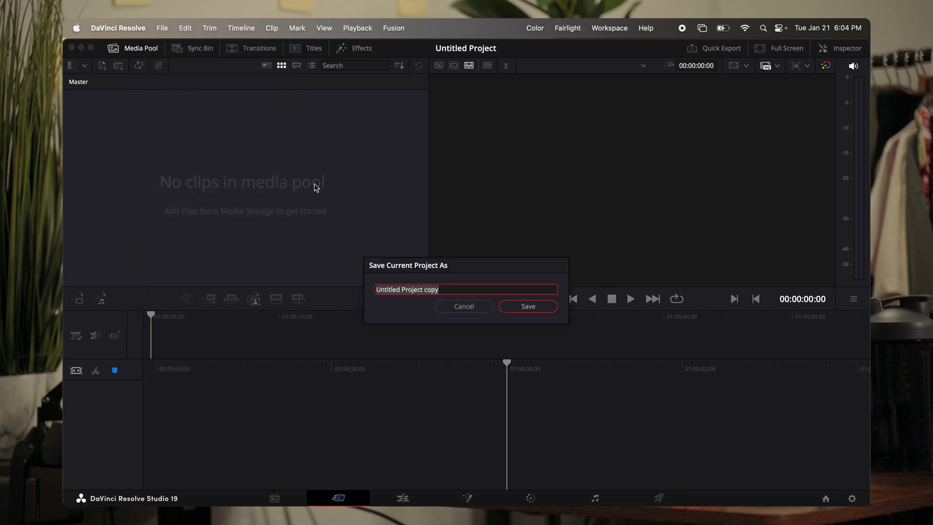
pyautogui.write('D')
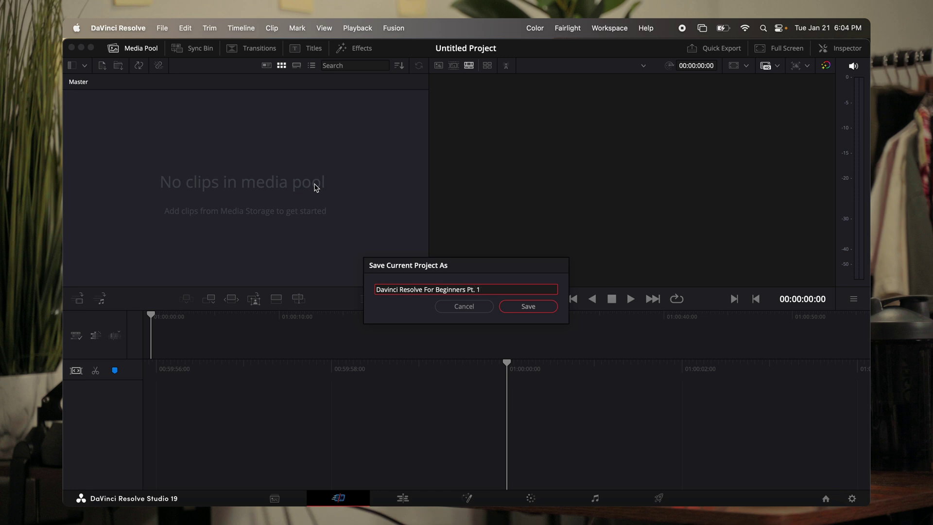
pyautogui.press('Return')
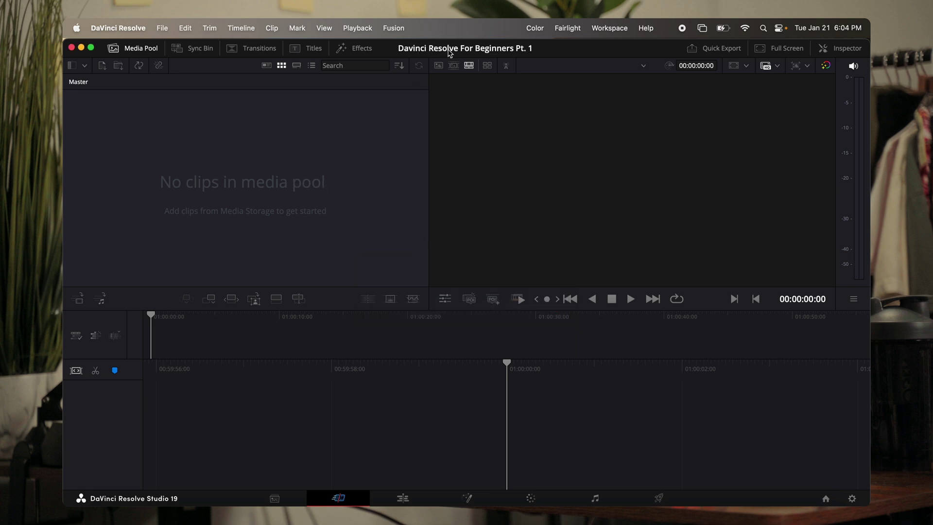
pyautogui.click(162, 28)
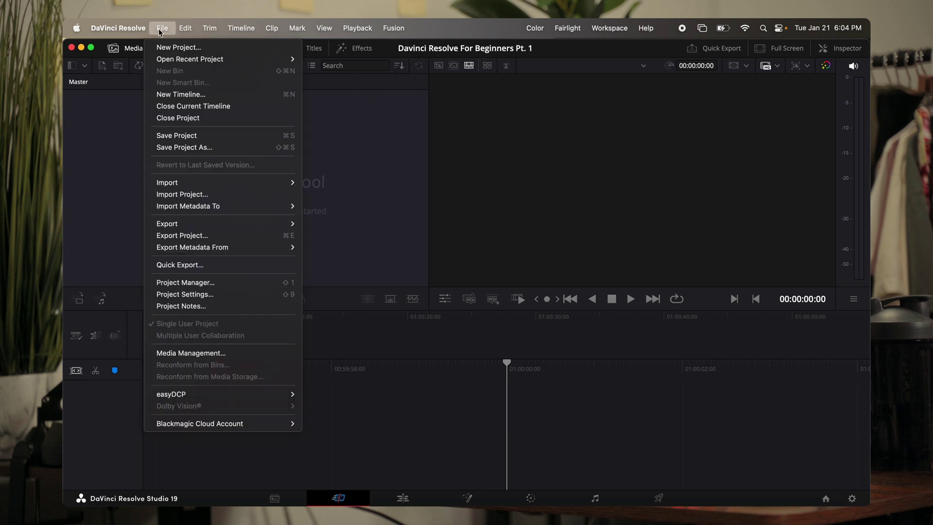
pyautogui.click(187, 136)
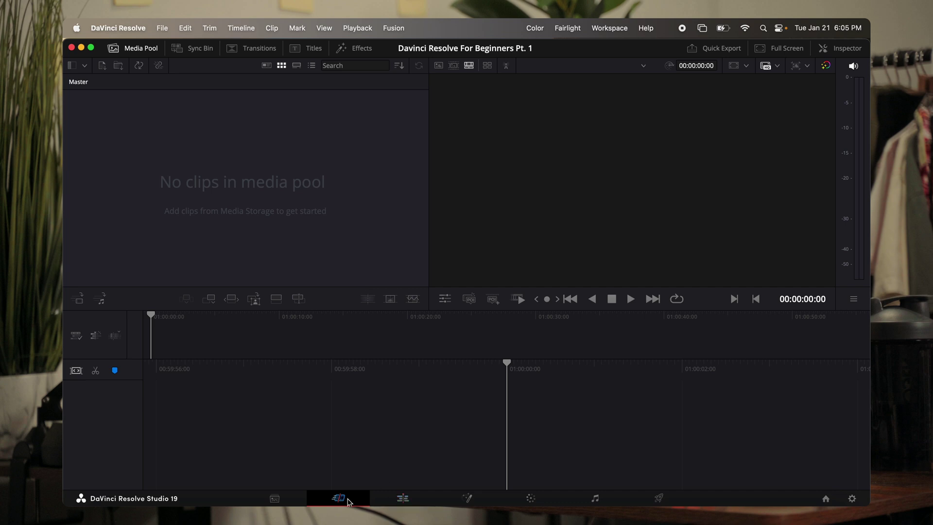
# Step: Visit the Edit, Fusion, Color and Deliver pages in turn, finishing back on the Edit page
pyautogui.click(401, 498)
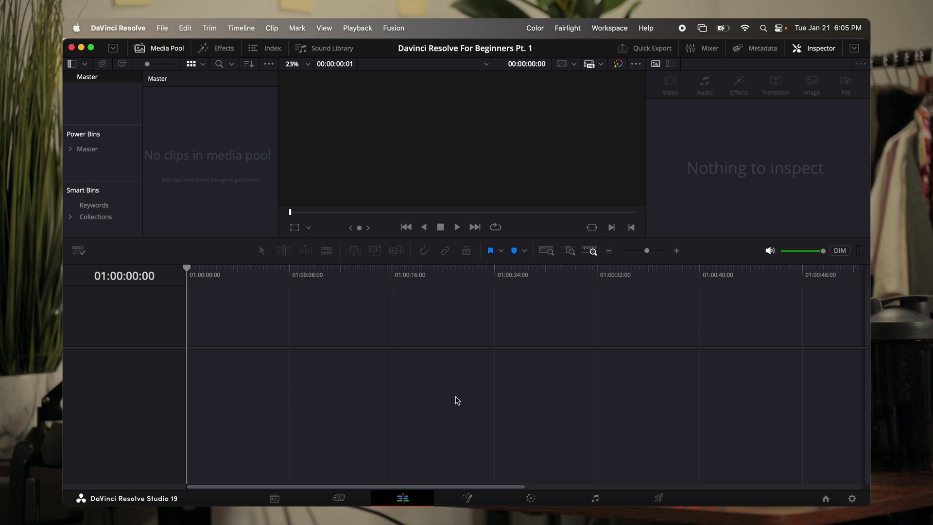
pyautogui.click(469, 496)
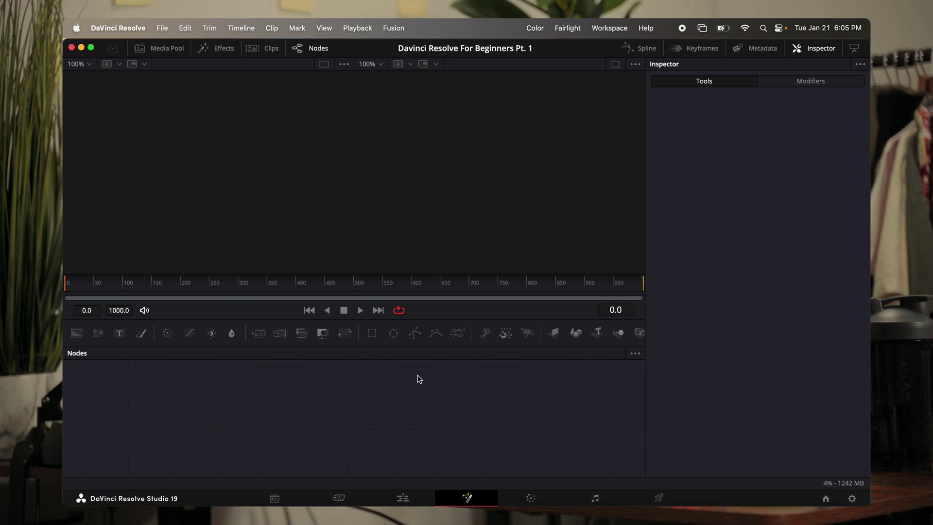
pyautogui.click(530, 499)
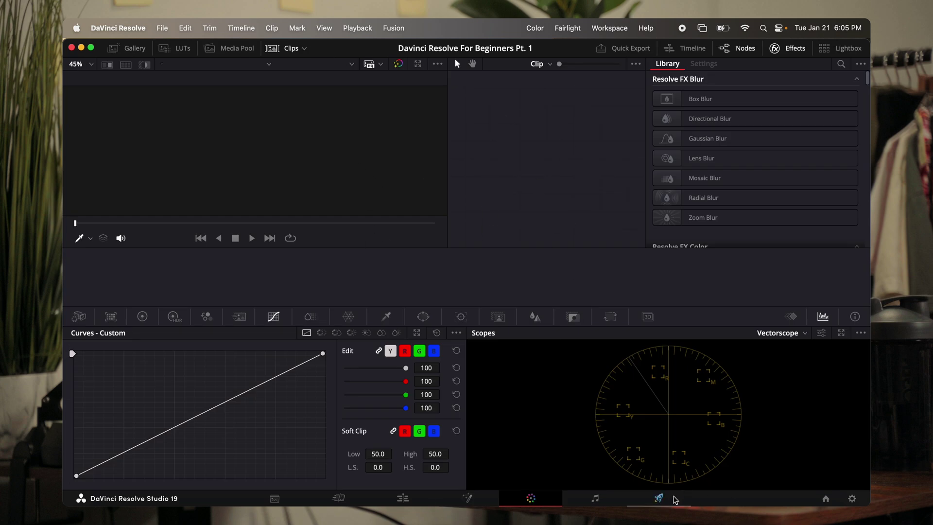
pyautogui.click(659, 498)
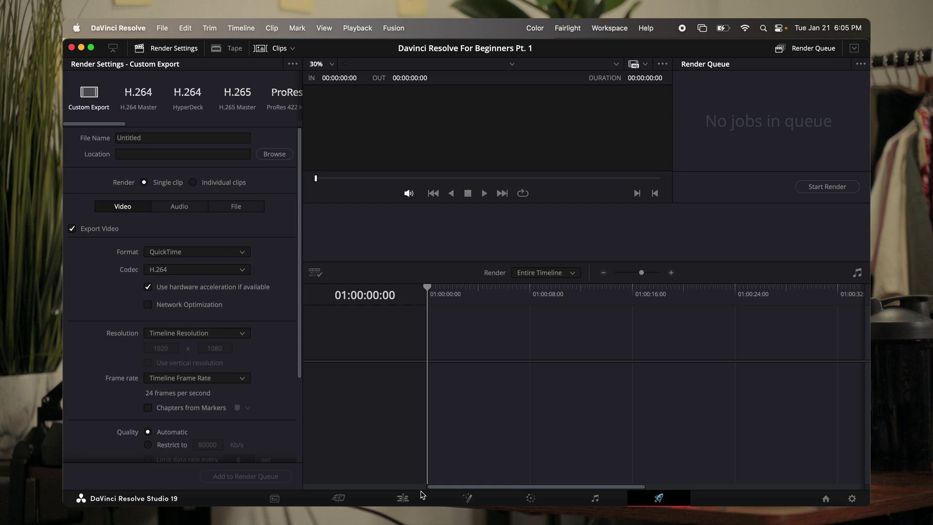
pyautogui.click(402, 498)
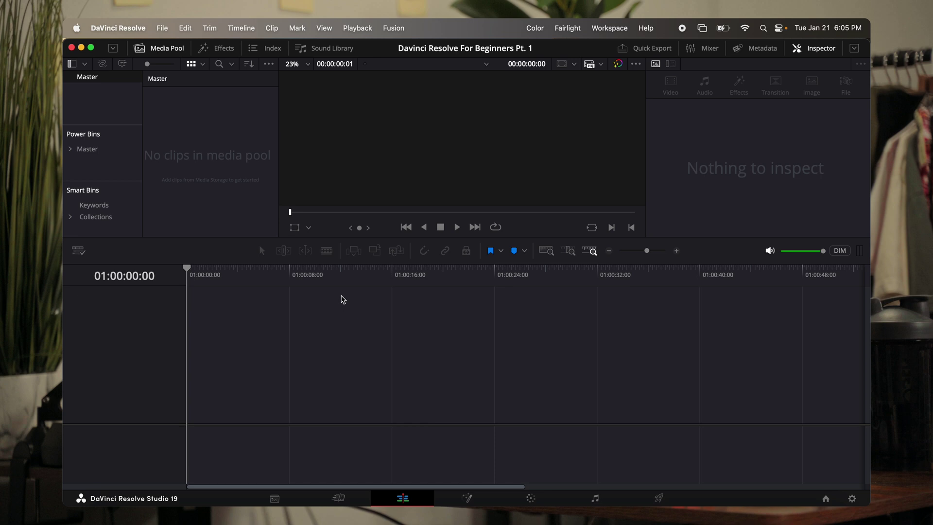
# Step: In the footage folder, select clips C4018 through C4138.MP4 and drag them into Resolve
pyautogui.click(94, 500)
pyautogui.click(349, 250)
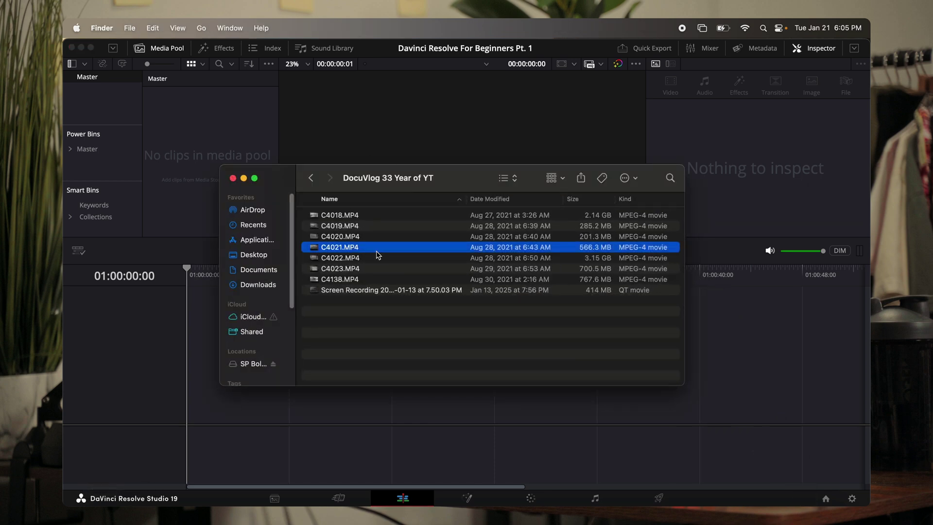
pyautogui.click(354, 178)
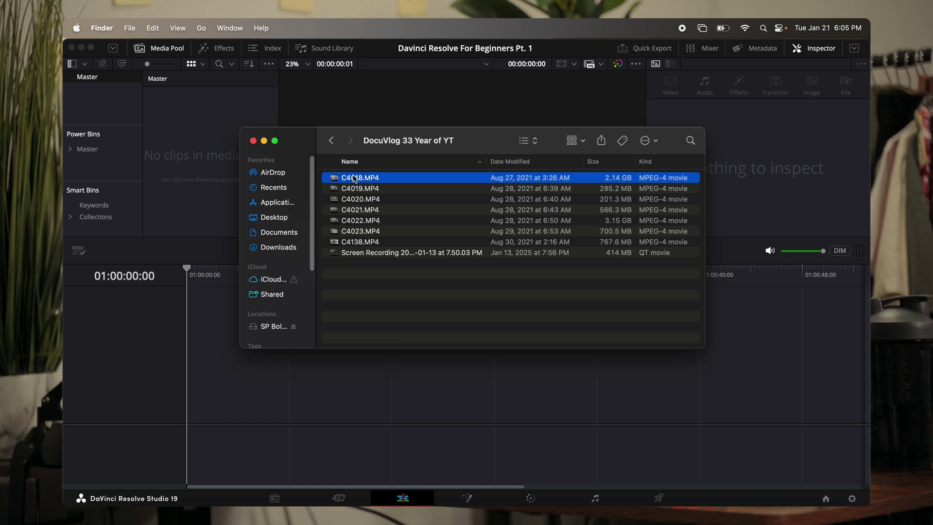
pyautogui.keyDown('shift'); pyautogui.click(355, 244); pyautogui.keyUp('shift')
pyautogui.moveTo(385, 193); pyautogui.dragTo(191, 389)
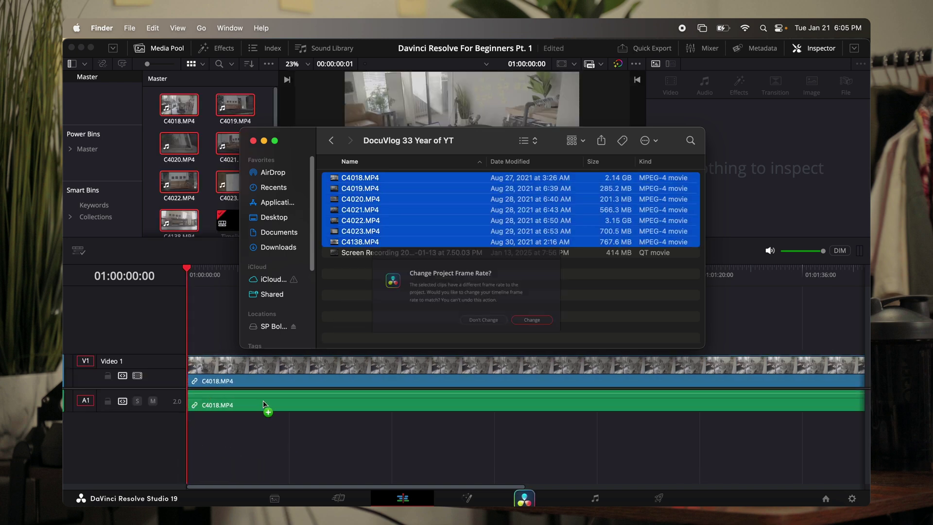
pyautogui.click(501, 332)
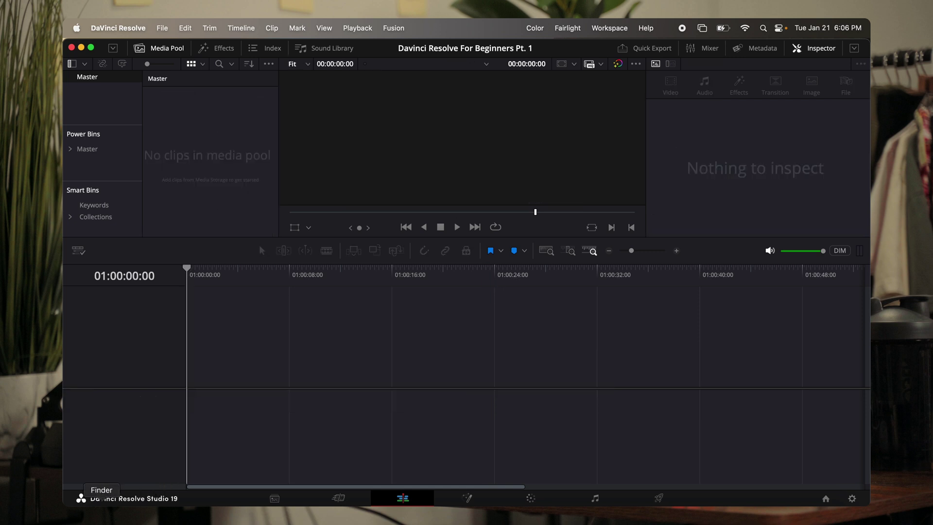
# Step: Drag the seven selected clips into the media pool, keeping the current project frame rate
pyautogui.click(101, 503)
pyautogui.moveTo(464, 148); pyautogui.dragTo(515, 154)
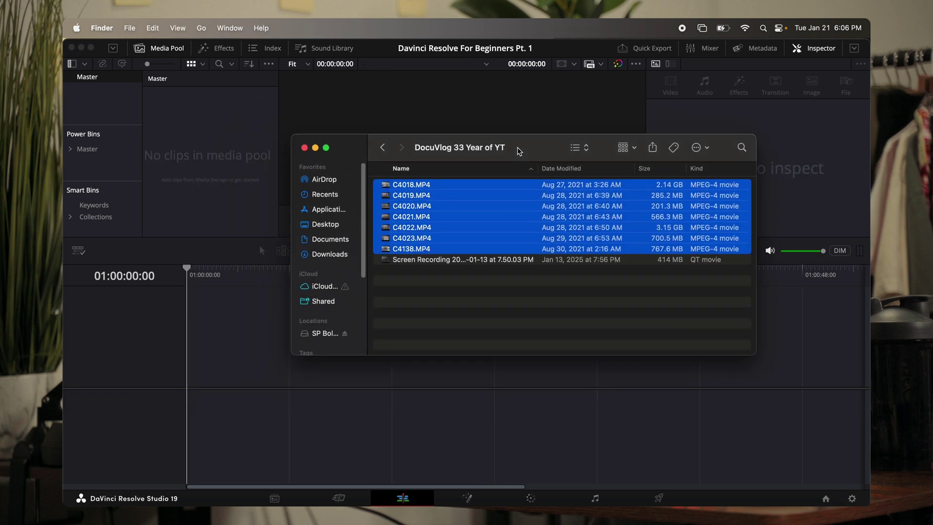
pyautogui.moveTo(434, 216); pyautogui.dragTo(210, 125)
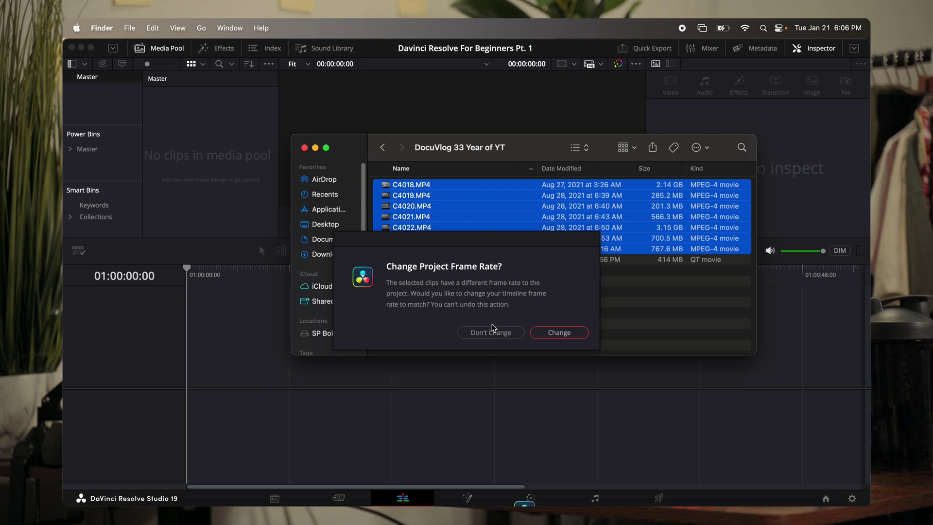
pyautogui.click(492, 333)
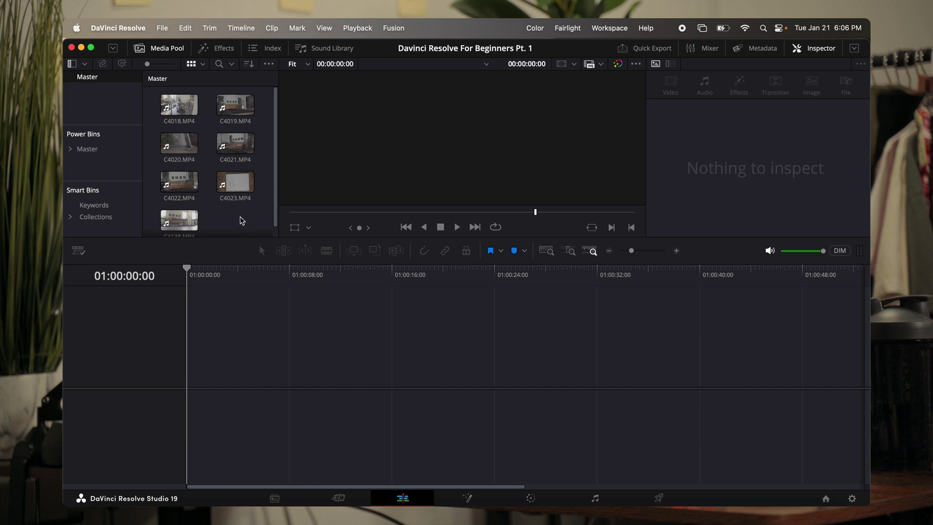
# Step: Select all seven media pool clips and drag them onto the empty timeline to create Timeline 1
pyautogui.press('super+a')
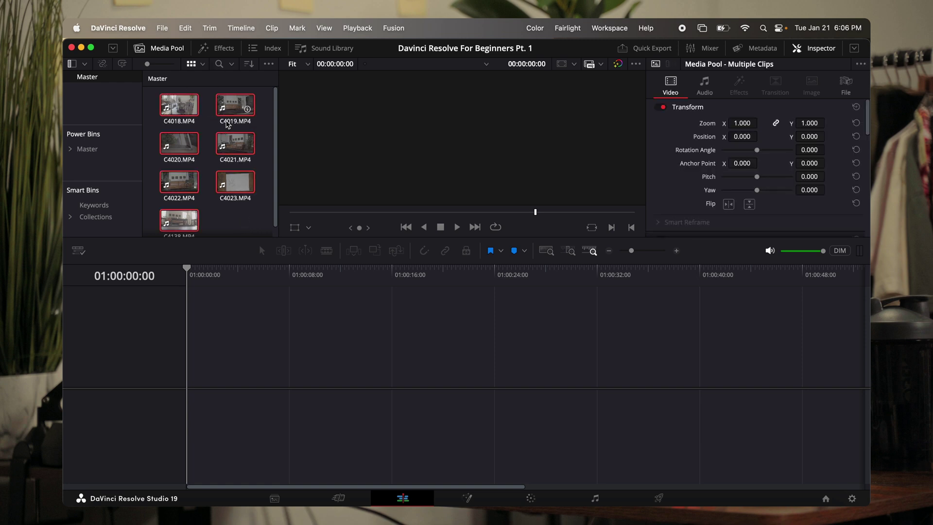
pyautogui.moveTo(244, 223); pyautogui.dragTo(180, 147)
pyautogui.click(179, 104)
pyautogui.moveTo(178, 105); pyautogui.dragTo(225, 380)
pyautogui.press('super+z')
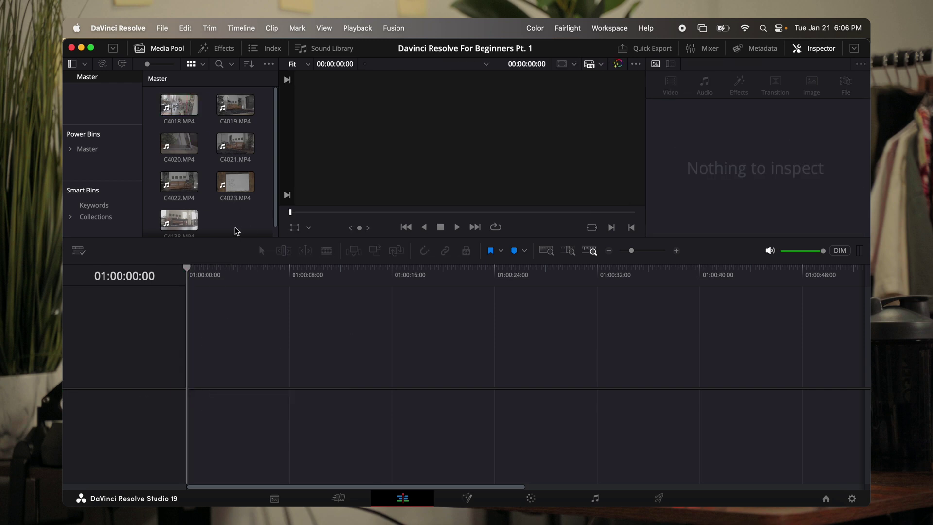
pyautogui.press('super+a')
pyautogui.moveTo(235, 182); pyautogui.dragTo(192, 399)
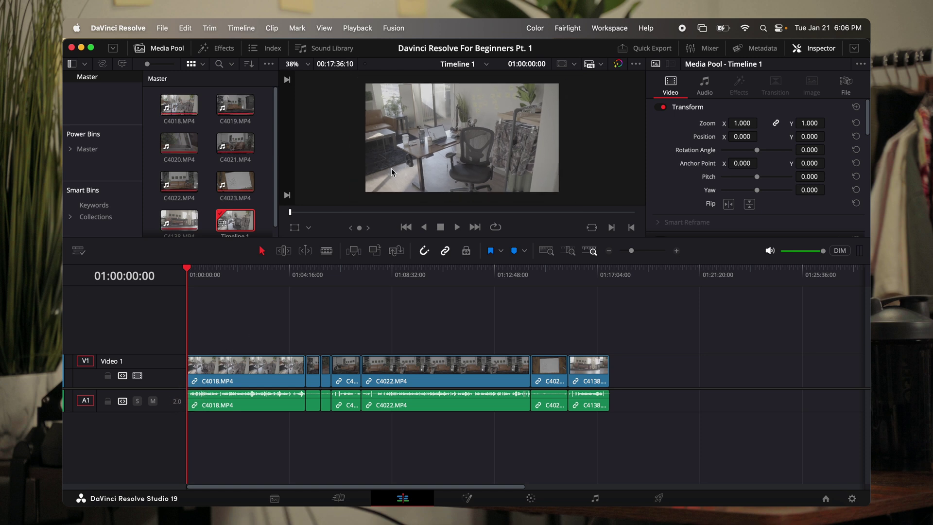
pyautogui.moveTo(422, 271); pyautogui.dragTo(264, 287)
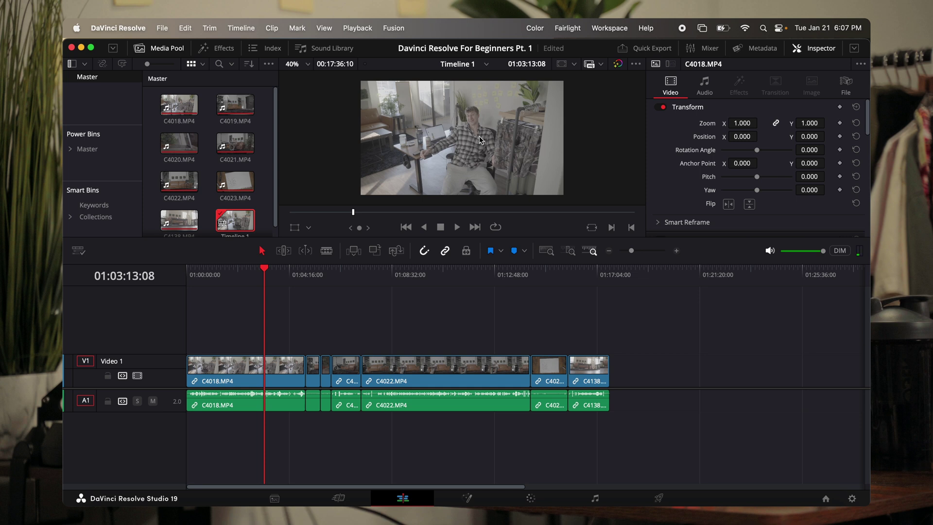
# Step: In Project Settings, set the timeline resolution to 3840 x 2160 Ultra HD with vertical resolution on, and save
pyautogui.click(162, 30)
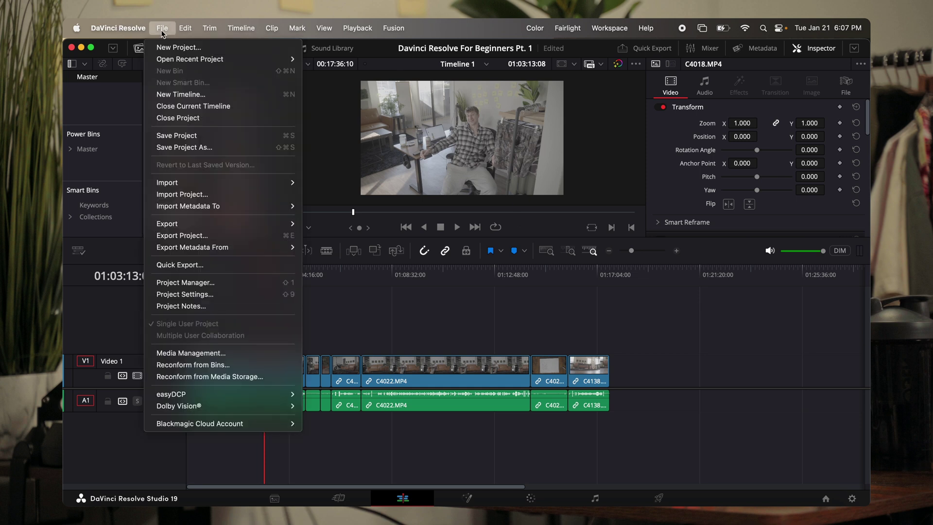
pyautogui.click(202, 295)
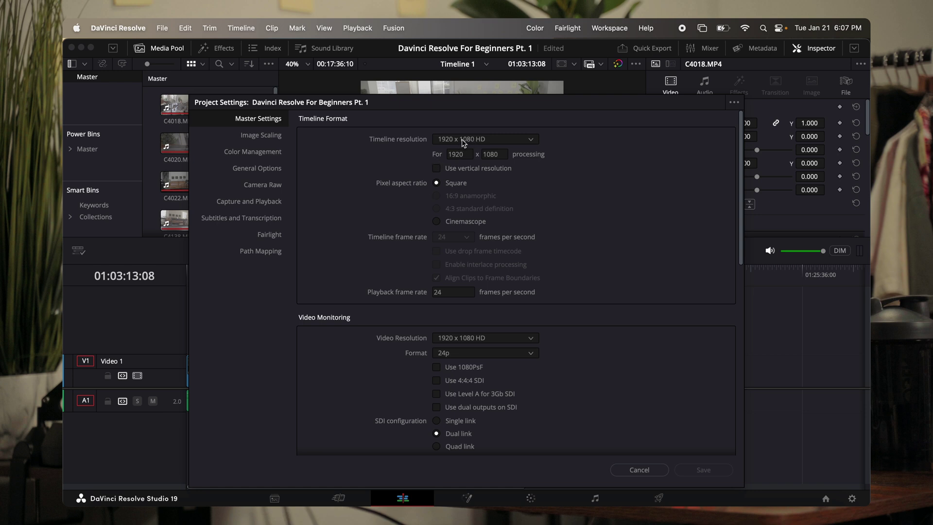
pyautogui.click(515, 142)
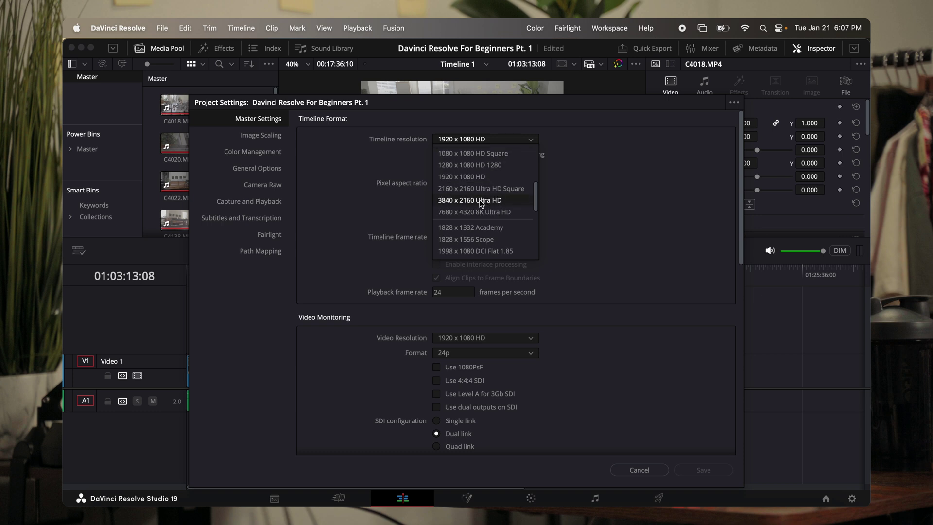
pyautogui.click(483, 201)
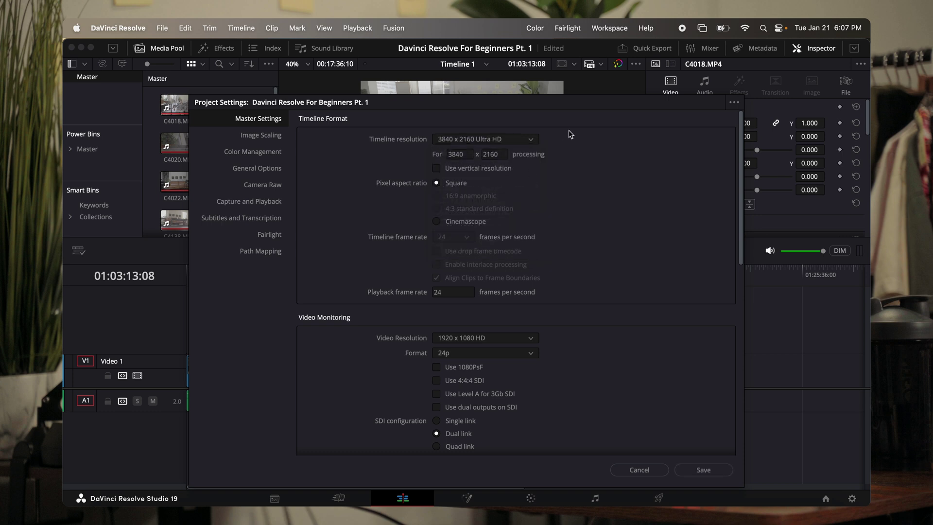
pyautogui.click(436, 168)
pyautogui.click(716, 471)
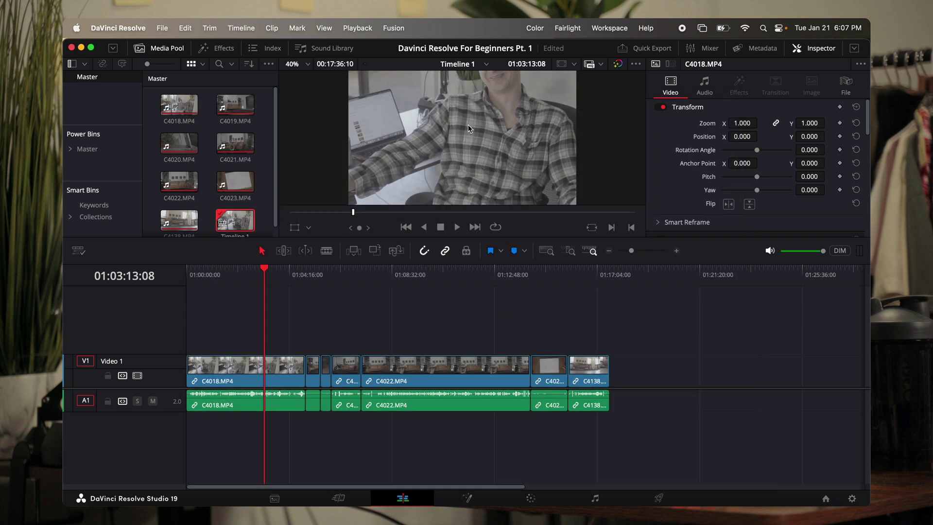
pyautogui.scroll(-5, 467, 125)
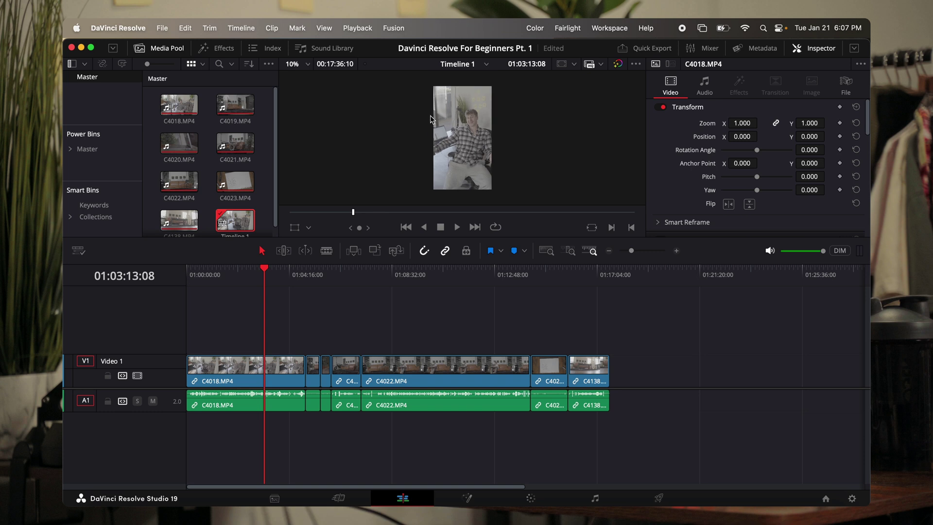
# Step: Uncheck Use vertical resolution in Project Settings for a landscape 3840 x 2160 timeline and save
pyautogui.click(162, 28)
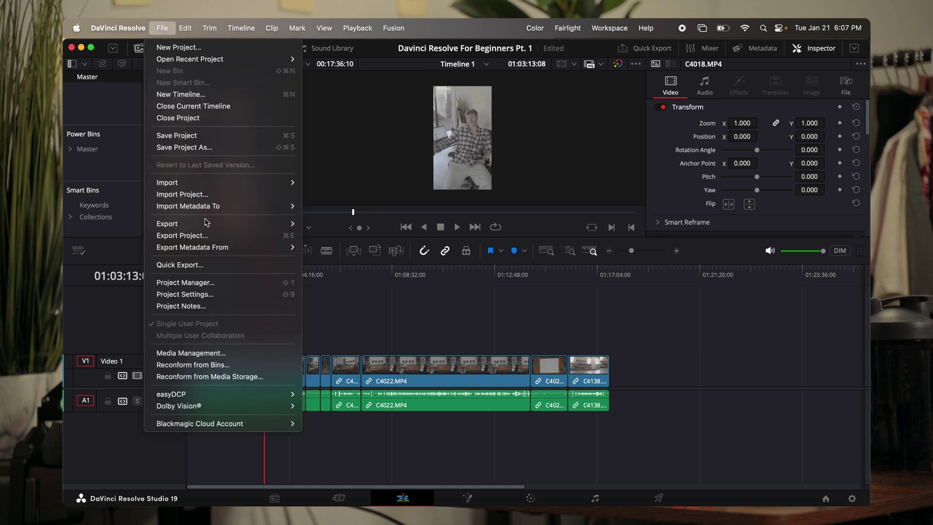
pyautogui.click(210, 294)
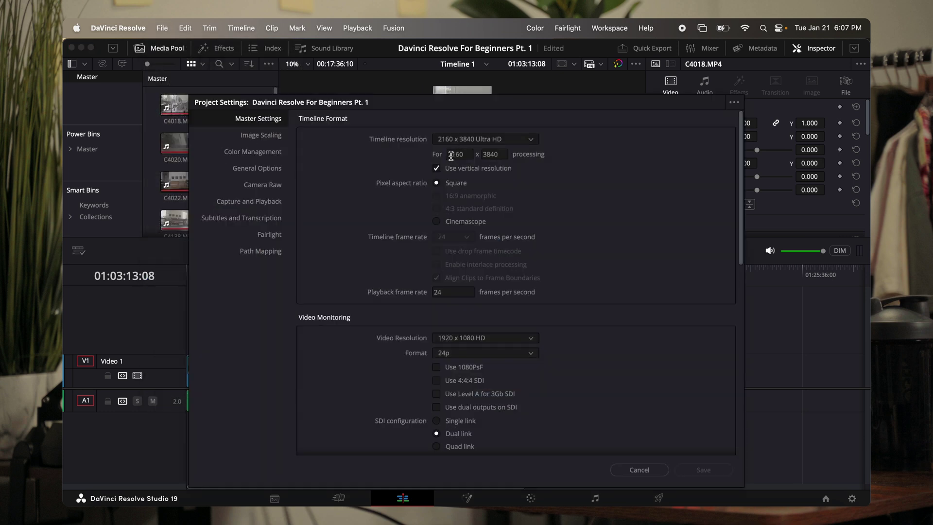
pyautogui.click(436, 169)
pyautogui.click(704, 469)
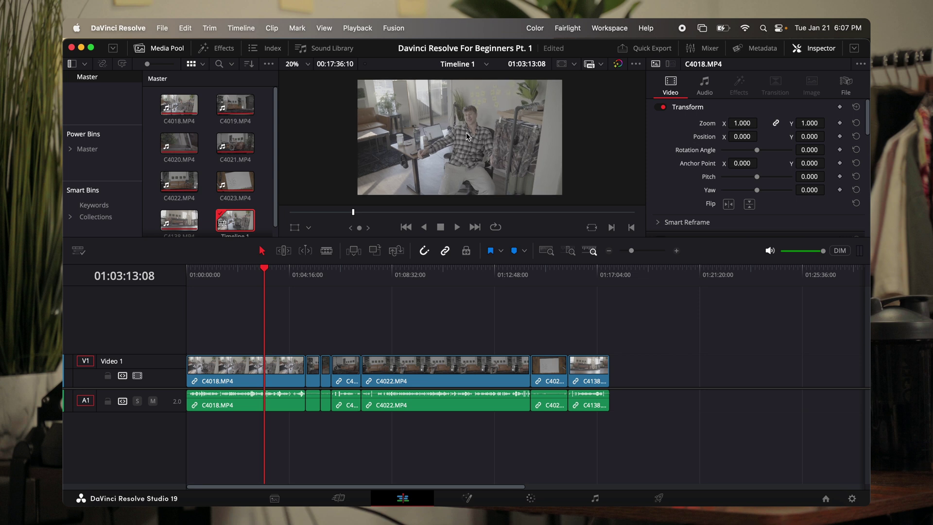
# Step: For all timeline clips, set the Right audio source channel to Embedded Channel 1 in Clip Attributes
pyautogui.click(285, 277)
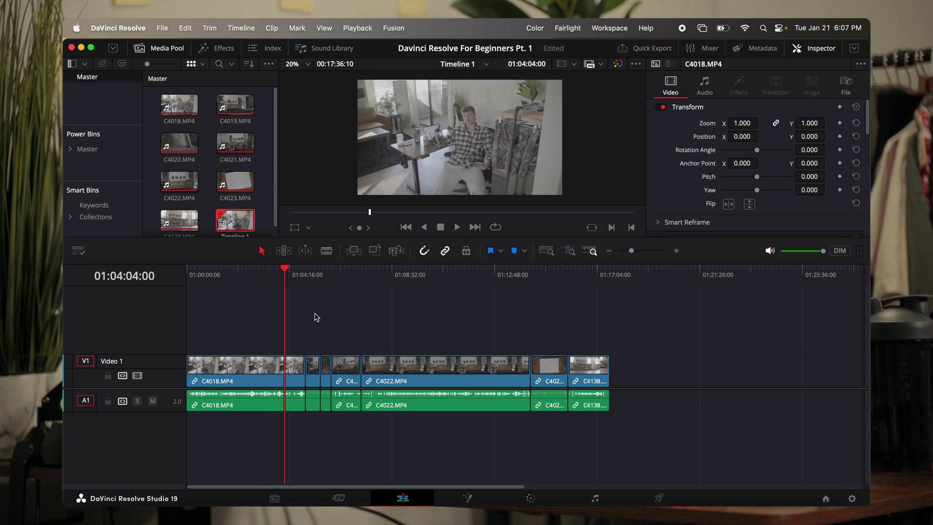
pyautogui.moveTo(324, 277); pyautogui.dragTo(482, 298)
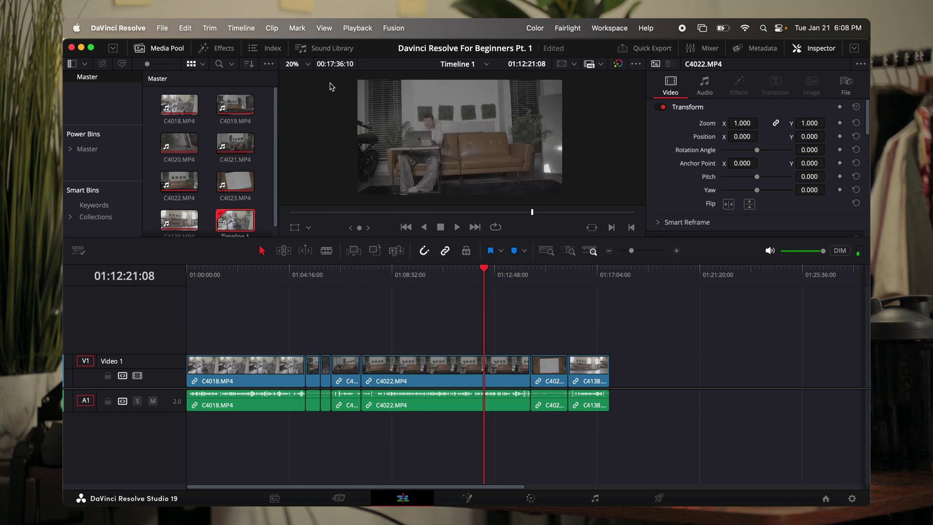
pyautogui.moveTo(644, 411); pyautogui.dragTo(228, 418)
pyautogui.click(253, 275)
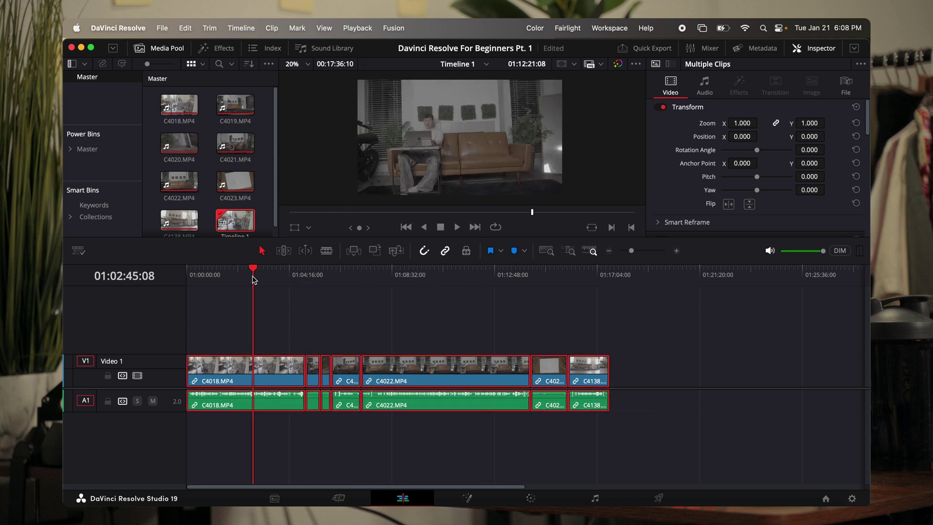
pyautogui.rightClick(275, 407)
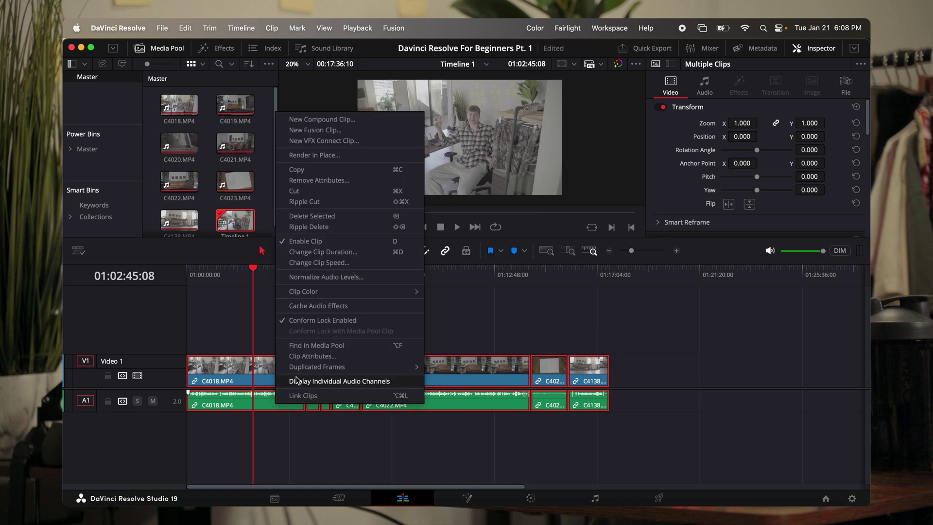
pyautogui.click(319, 358)
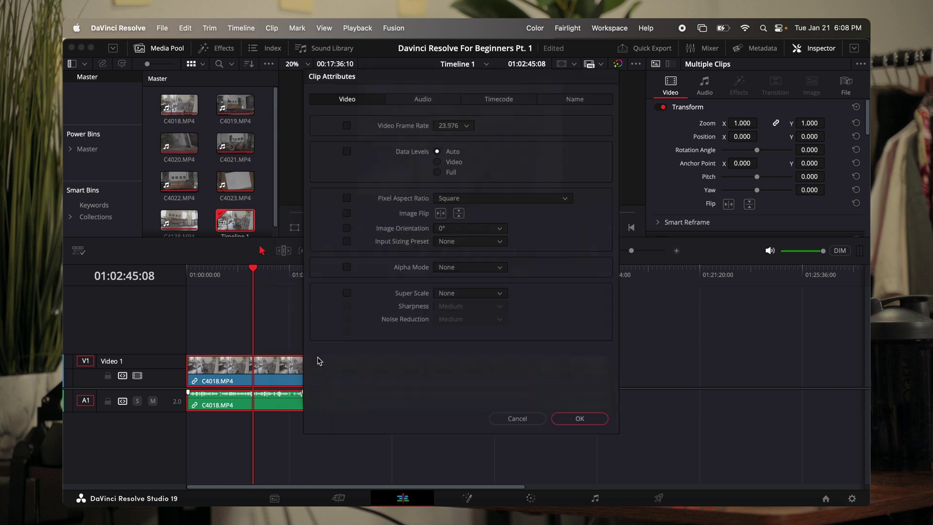
pyautogui.click(430, 97)
pyautogui.click(444, 176)
pyautogui.click(443, 202)
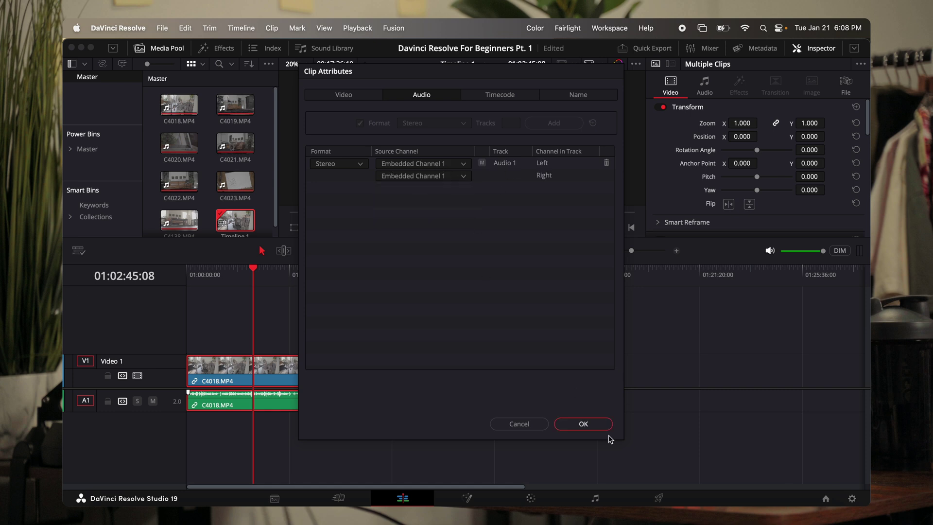
pyautogui.click(584, 423)
pyautogui.click(657, 388)
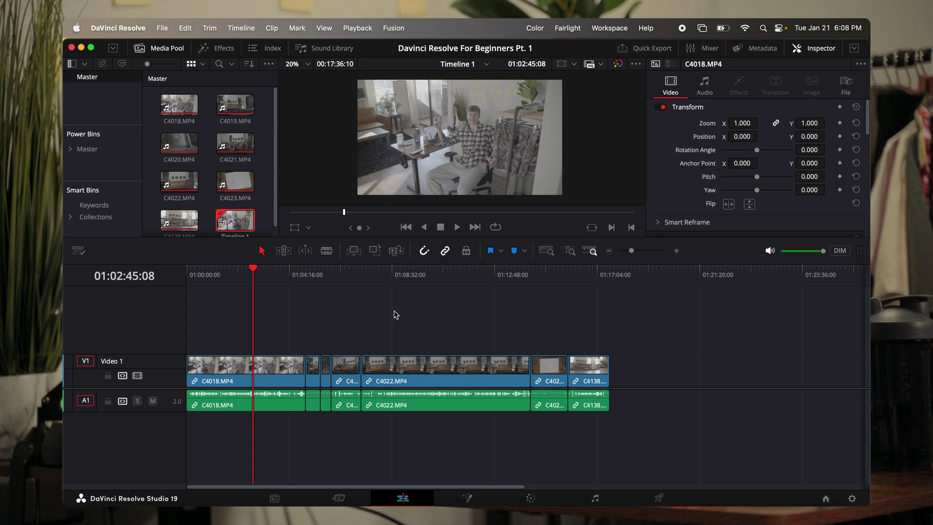
# Step: Review the C4022 clip and confirm its audio clip attributes are unchanged
pyautogui.moveTo(387, 280); pyautogui.dragTo(430, 286)
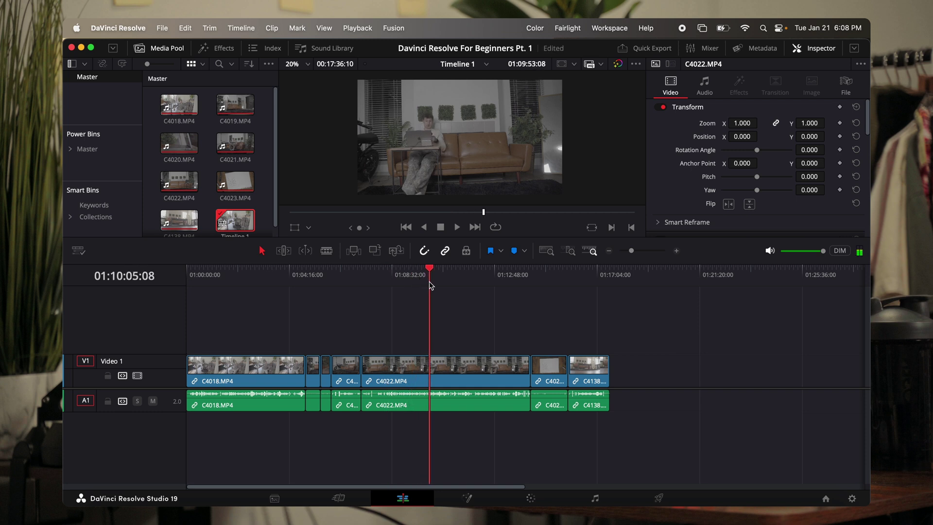
pyautogui.click(470, 287)
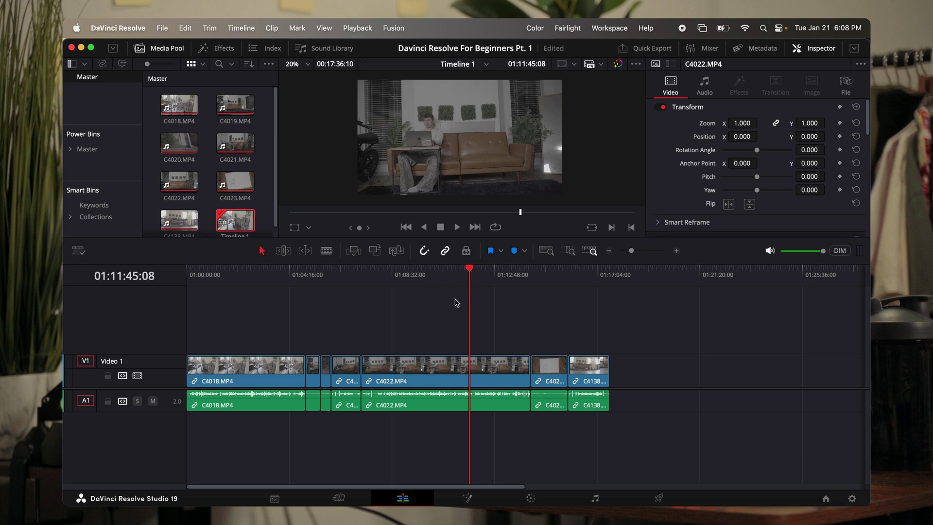
pyautogui.moveTo(447, 283); pyautogui.dragTo(426, 284)
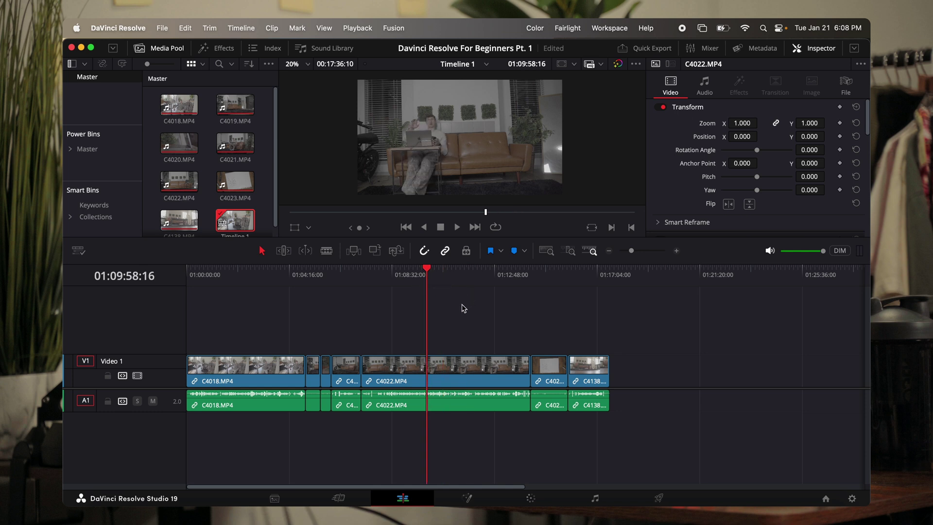
pyautogui.moveTo(656, 408); pyautogui.dragTo(208, 412)
pyautogui.click(355, 321)
pyautogui.click(589, 286)
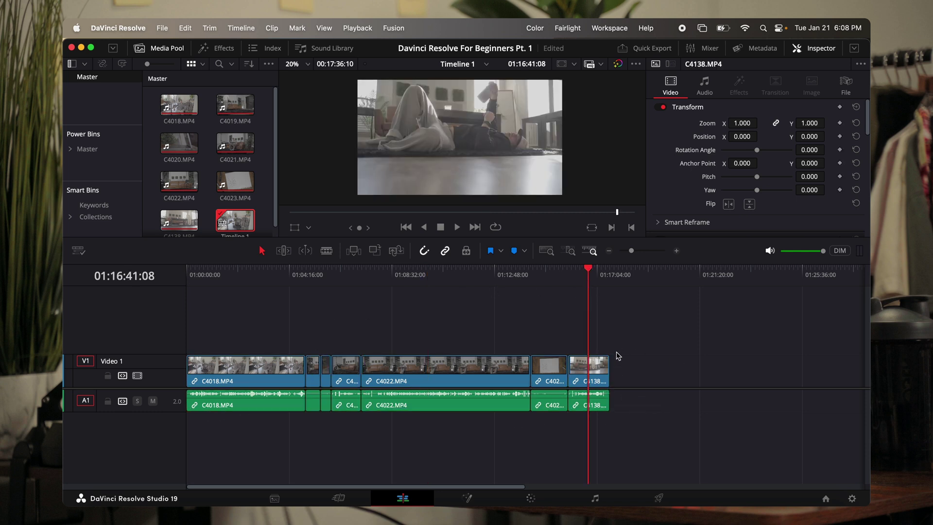
pyautogui.click(471, 271)
pyautogui.click(501, 405)
pyautogui.rightClick(493, 407)
pyautogui.click(528, 358)
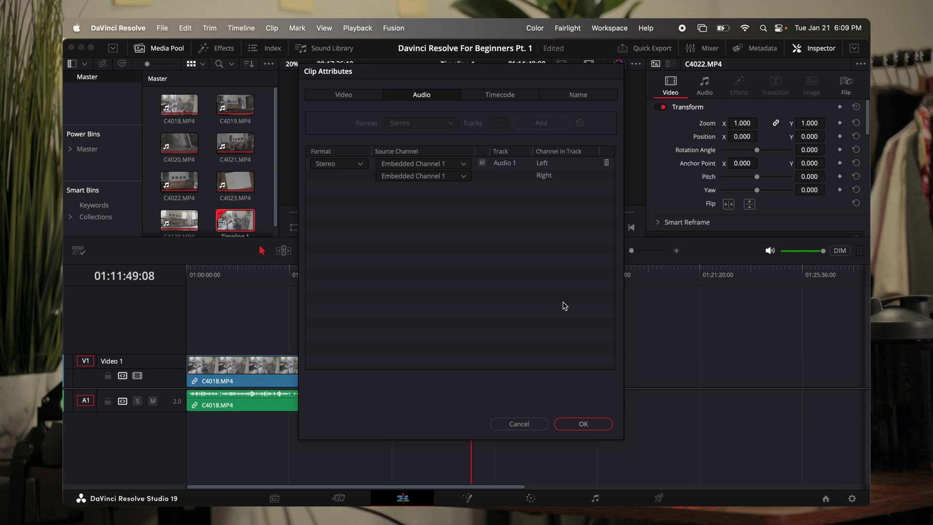
pyautogui.click(583, 424)
pyautogui.click(654, 313)
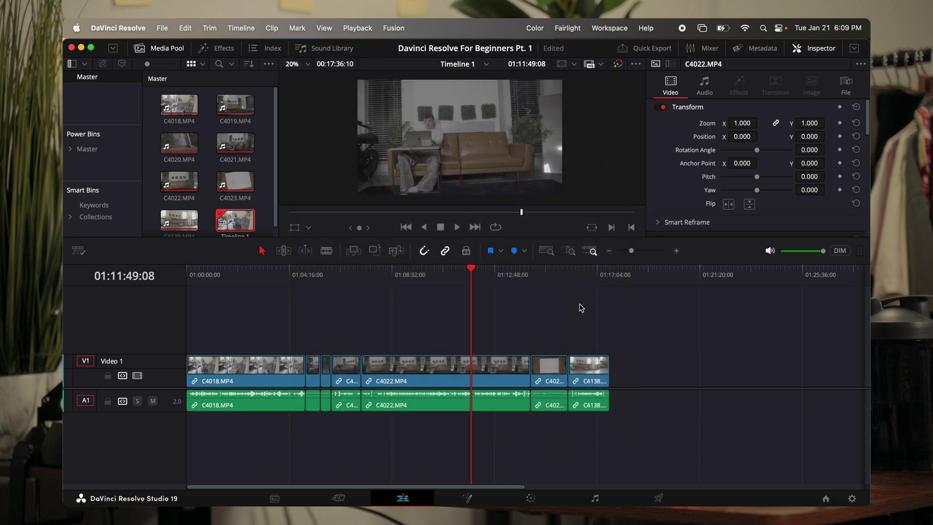
# Step: Scrub to the new start point inside C4022 and trim its start up to the playhead
pyautogui.click(440, 273)
pyautogui.click(404, 283)
pyautogui.moveTo(416, 289); pyautogui.dragTo(377, 285)
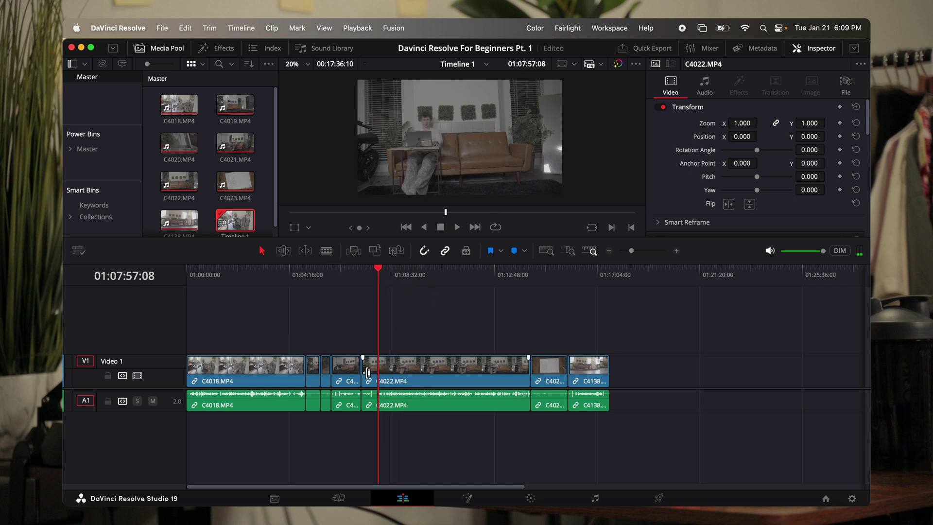
pyautogui.moveTo(368, 373); pyautogui.dragTo(362, 373)
pyautogui.moveTo(362, 373); pyautogui.dragTo(379, 374)
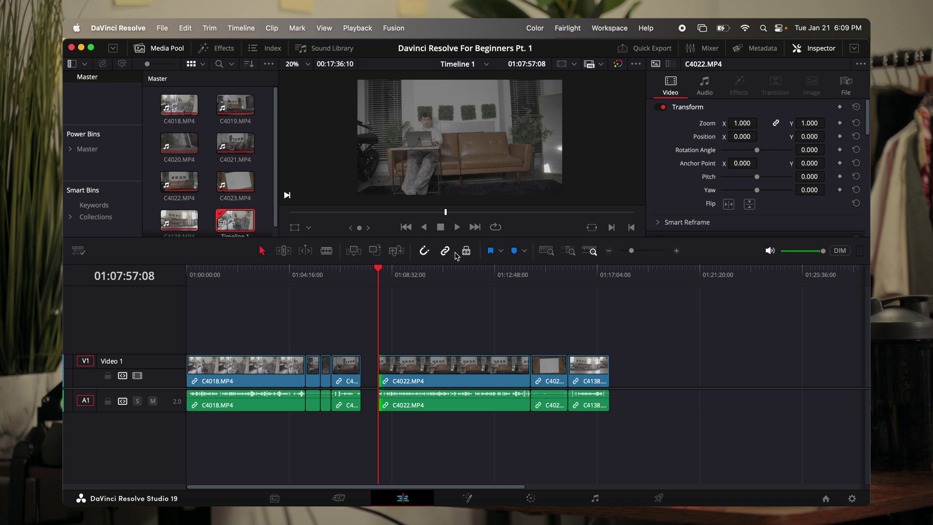
# Step: With snapping off, re-trim C4022's start to the playhead at 01:07:57:08 and shorten its end
pyautogui.click(424, 252)
pyautogui.moveTo(381, 366); pyautogui.dragTo(375, 370)
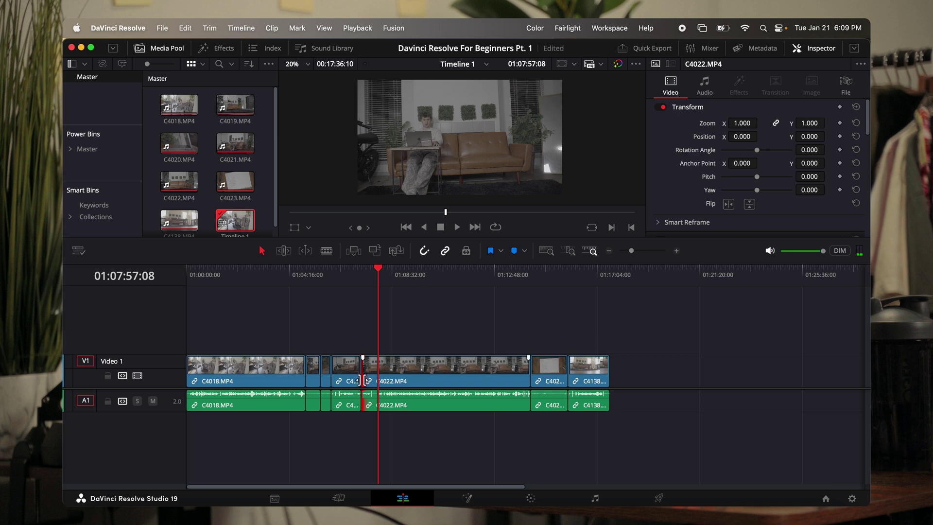
pyautogui.moveTo(364, 371); pyautogui.dragTo(395, 371)
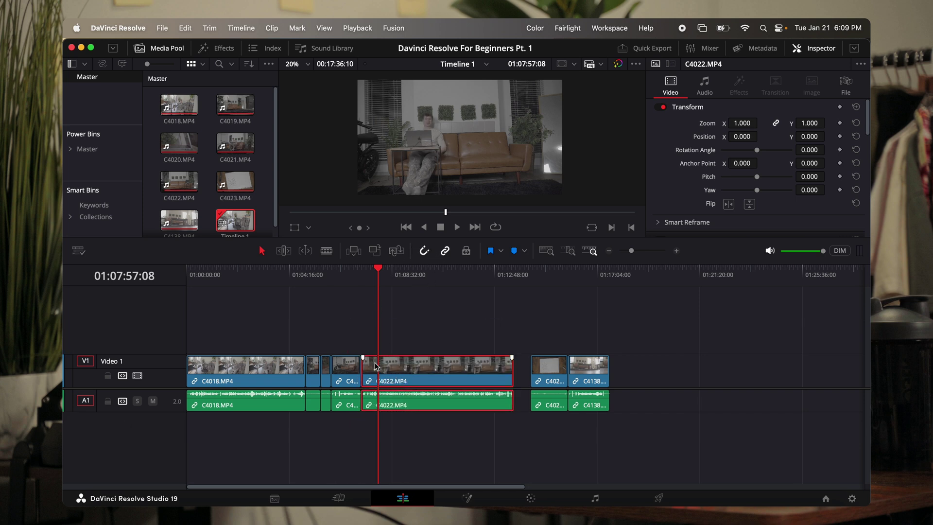
pyautogui.moveTo(368, 369); pyautogui.dragTo(379, 369)
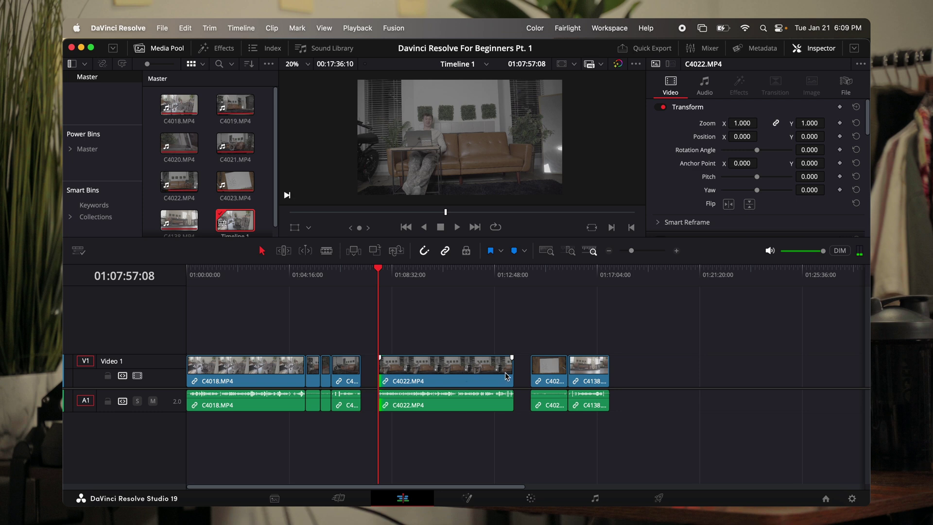
pyautogui.moveTo(507, 374); pyautogui.dragTo(494, 375)
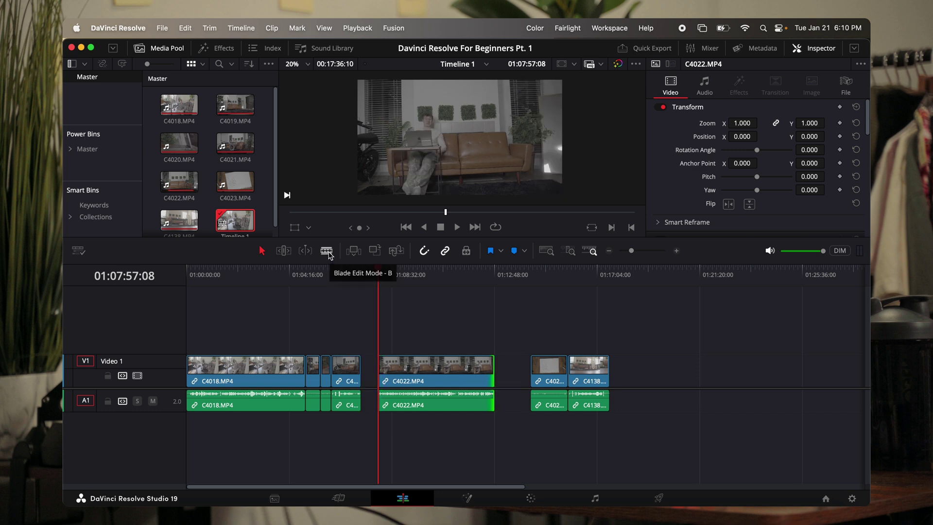
# Step: Blade C4022 at two points, delete the middle piece, close the resulting gap, and save
pyautogui.click(329, 253)
pyautogui.click(419, 379)
pyautogui.click(453, 379)
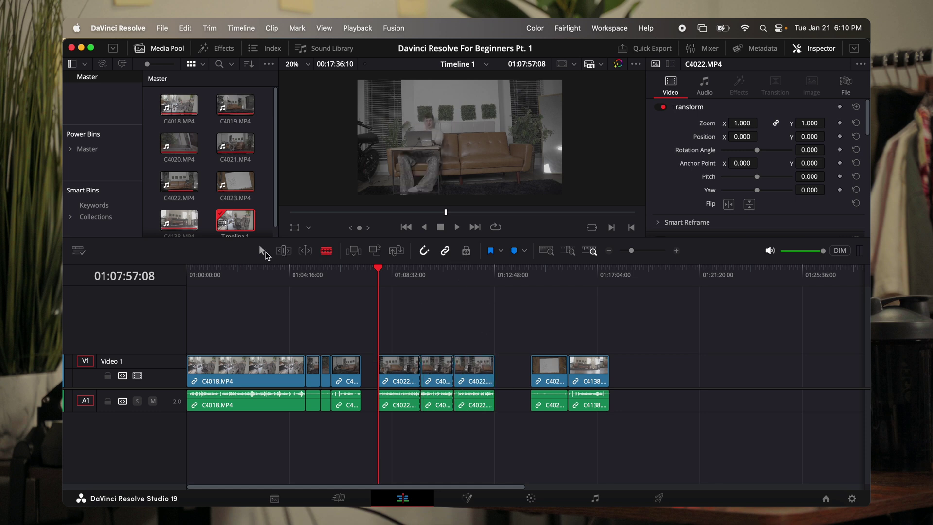
pyautogui.press('a')
pyautogui.click(436, 362)
pyautogui.press('Delete')
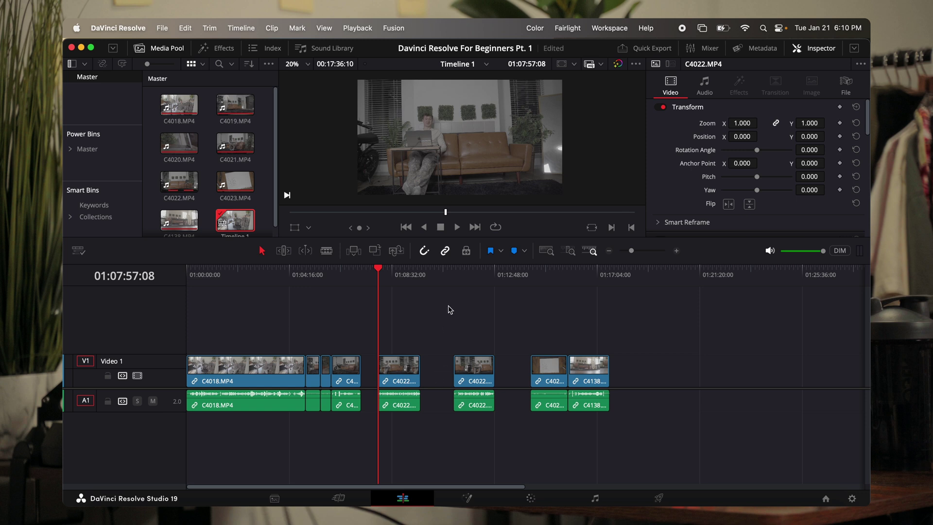
pyautogui.press('super+s')
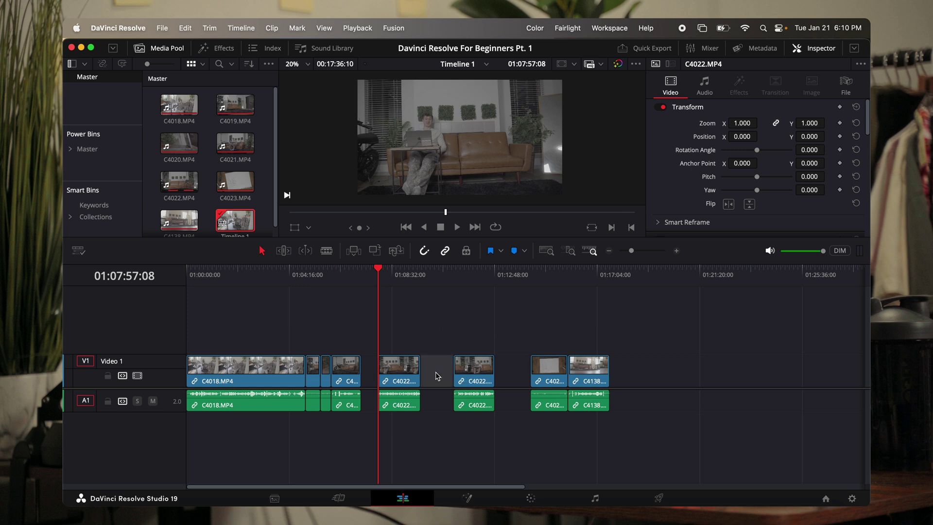
pyautogui.press('Delete')
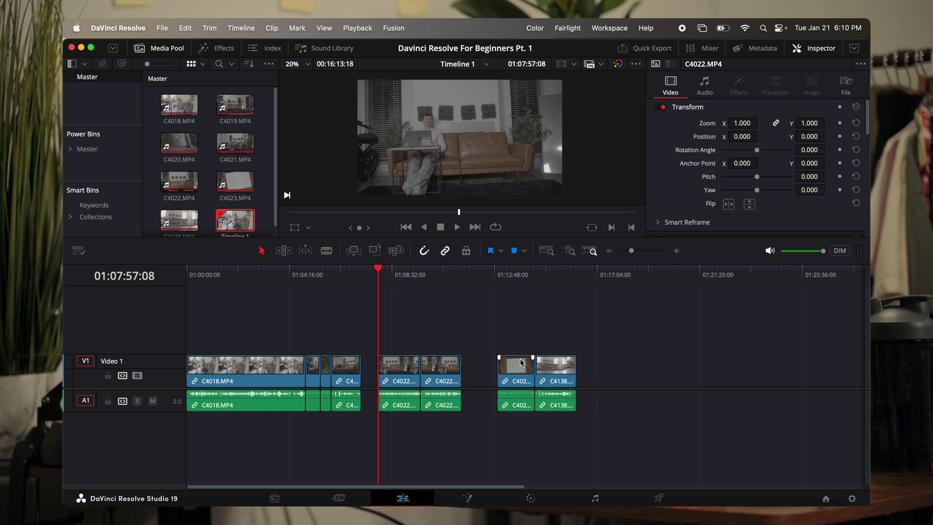
pyautogui.press('super+s')
# Step: Lift C4019 onto Video 2 and C4021 onto Video 3, then drop the upper clip back onto Video 1 further right
pyautogui.moveTo(291, 275); pyautogui.dragTo(271, 275)
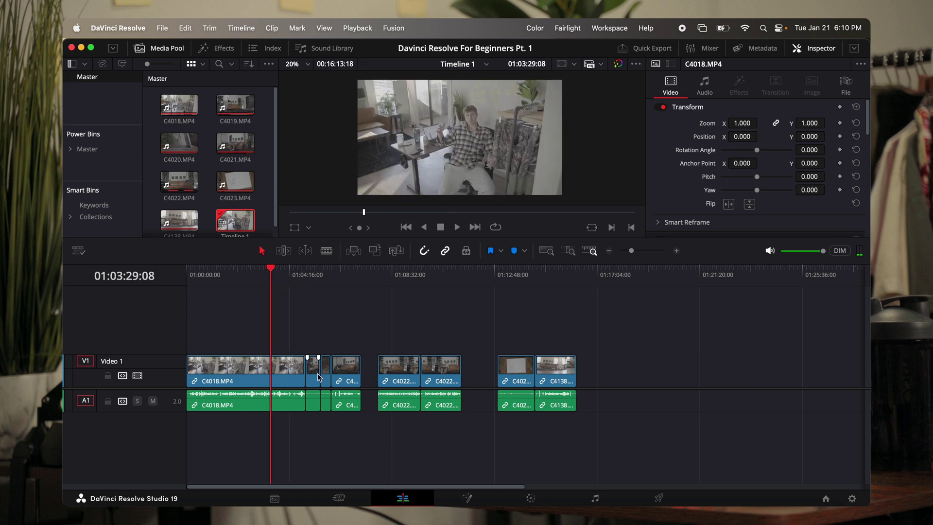
pyautogui.moveTo(317, 372); pyautogui.dragTo(277, 346)
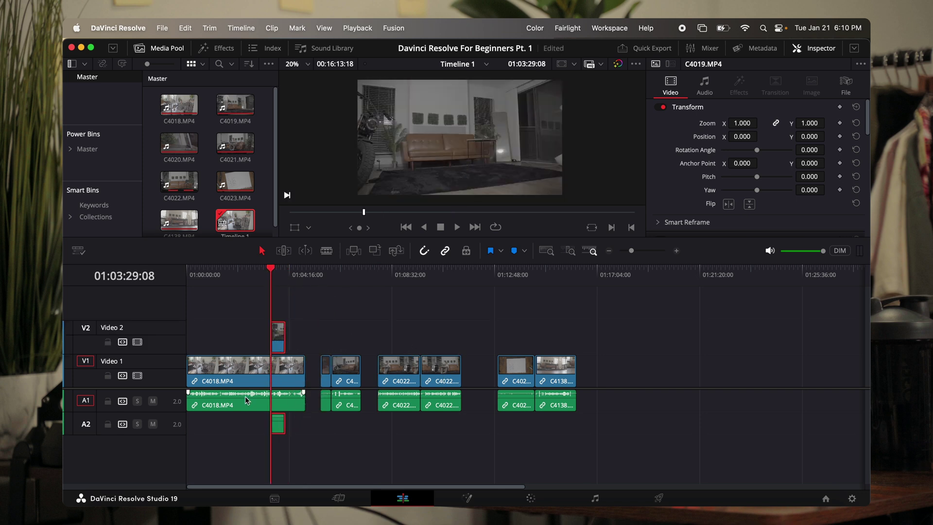
pyautogui.press('super+s')
pyautogui.moveTo(281, 275)
pyautogui.mouseDown()
pyautogui.moveTo(258, 283)
pyautogui.moveTo(284, 287)
pyautogui.mouseUp()
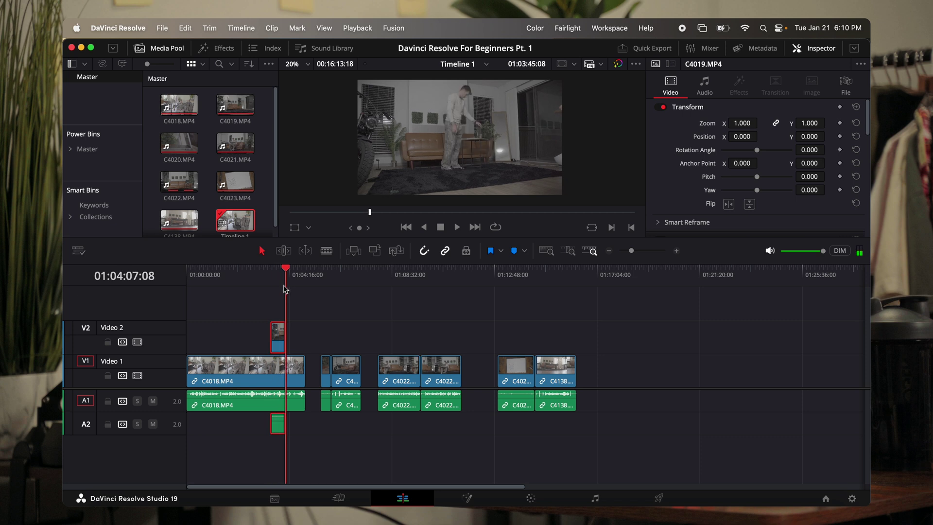
pyautogui.moveTo(346, 370); pyautogui.dragTo(312, 321)
pyautogui.moveTo(394, 369); pyautogui.dragTo(361, 378)
pyautogui.moveTo(278, 340); pyautogui.dragTo(313, 371)
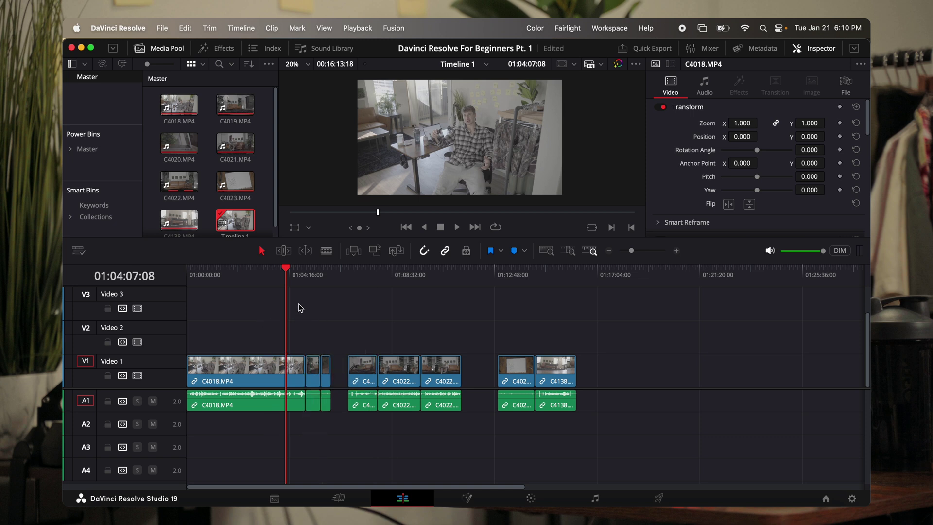
# Step: Drag the Text+ title from Toolbox > Titles onto Video 2 above C4018.MP4
pyautogui.click(214, 50)
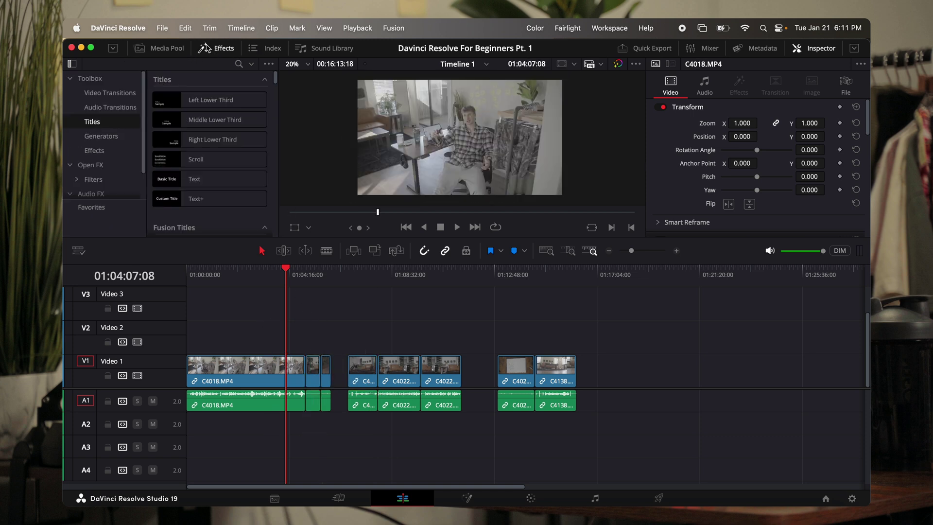
pyautogui.click(102, 96)
pyautogui.click(92, 122)
pyautogui.click(199, 205)
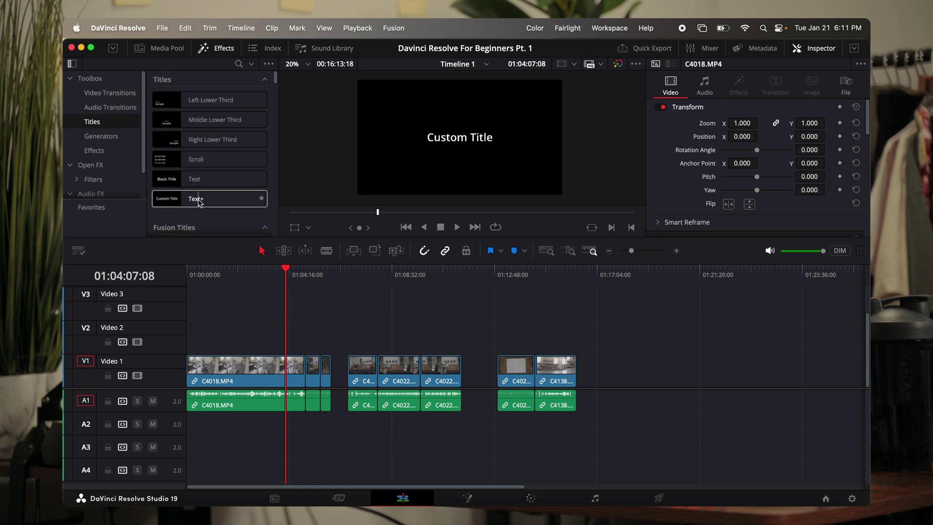
pyautogui.moveTo(200, 203); pyautogui.dragTo(292, 345)
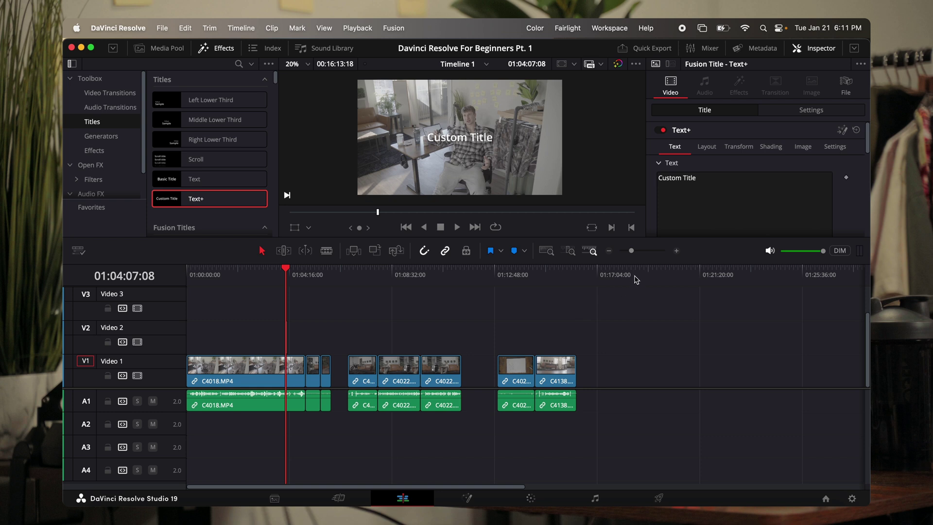
# Step: Zoom the timeline in around the playhead and select the new Text+ title clip
pyautogui.click(676, 251)
pyautogui.click(676, 251)
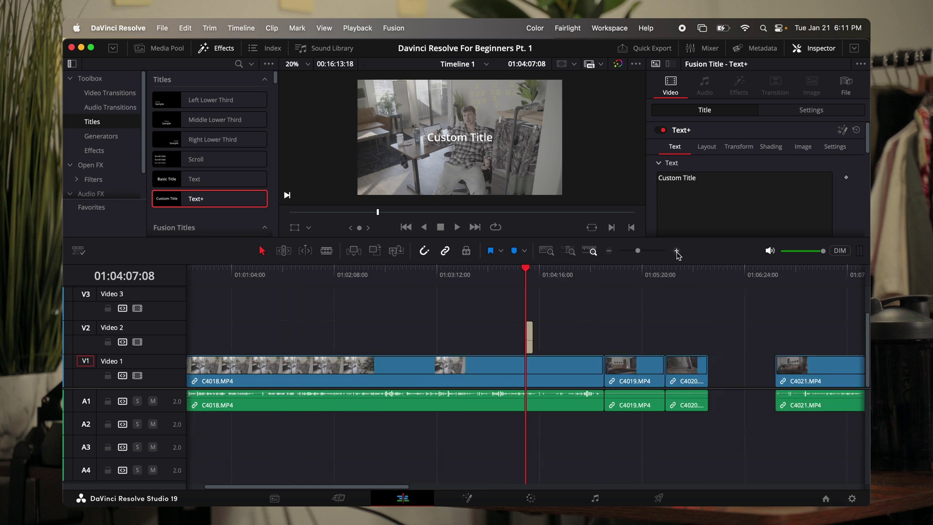
pyautogui.click(676, 251)
pyautogui.click(676, 251)
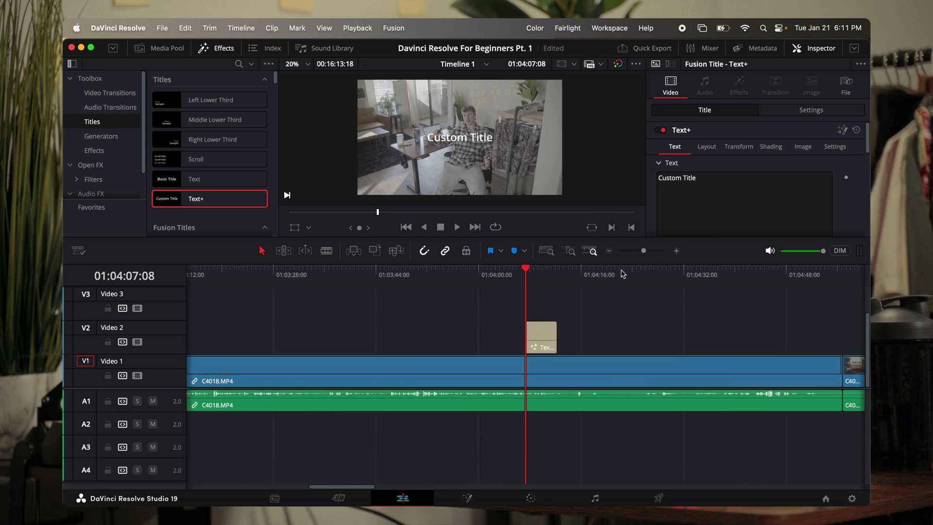
pyautogui.click(677, 250)
pyautogui.click(546, 273)
pyautogui.click(565, 330)
# Step: Replace the title text 'Custom Title' with 'Davinci Resolve'
pyautogui.click(671, 186)
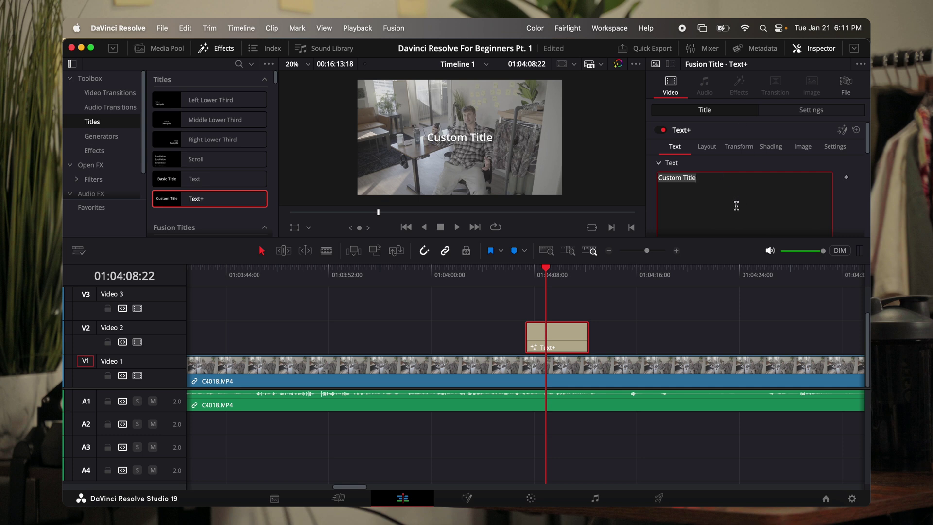
pyautogui.write('Davin')
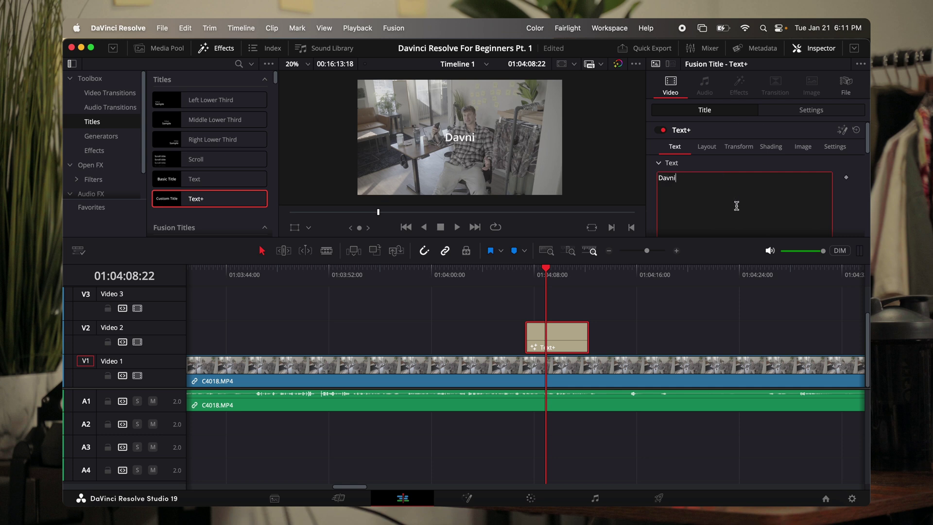
pyautogui.write('ci Resolb')
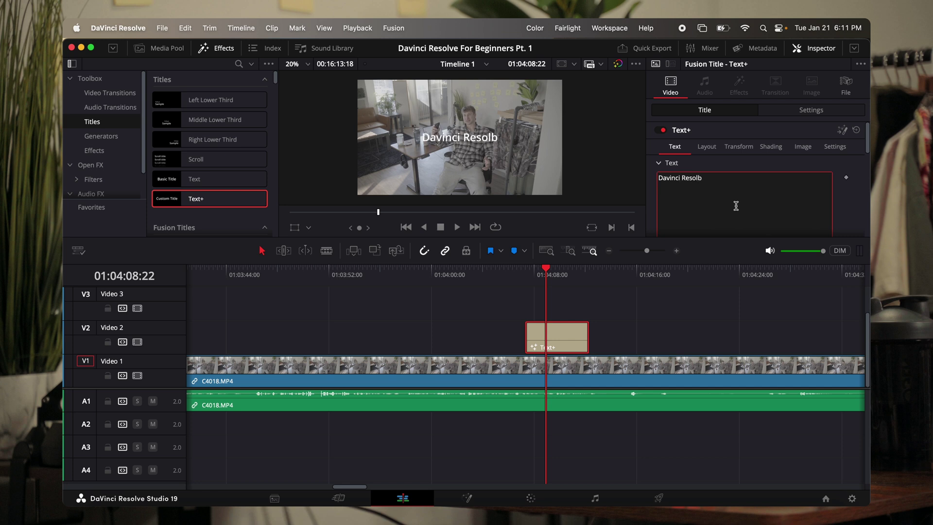
pyautogui.press('BackSpace')
pyautogui.write('ve')
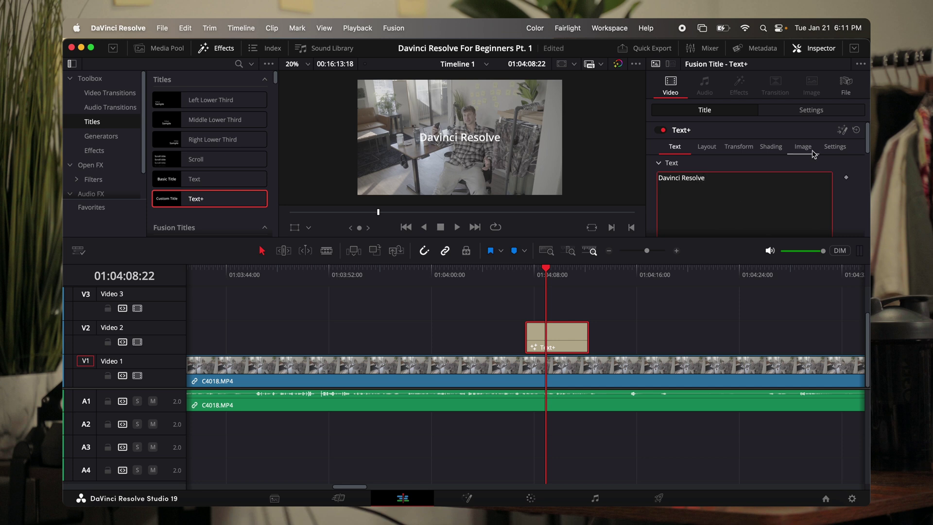
# Step: Change the title font from Open Sans to Drover
pyautogui.scroll(-2, 795, 155)
pyautogui.scroll(-2, 770, 172)
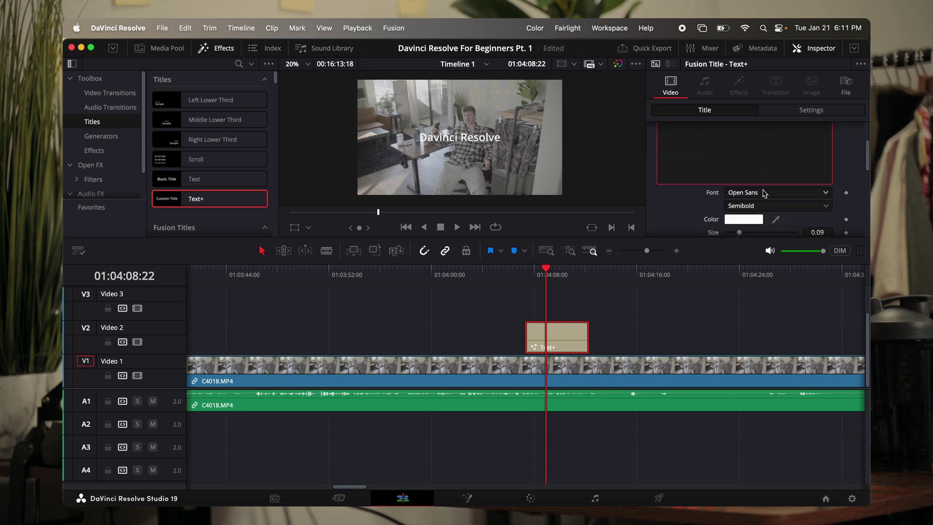
pyautogui.click(764, 194)
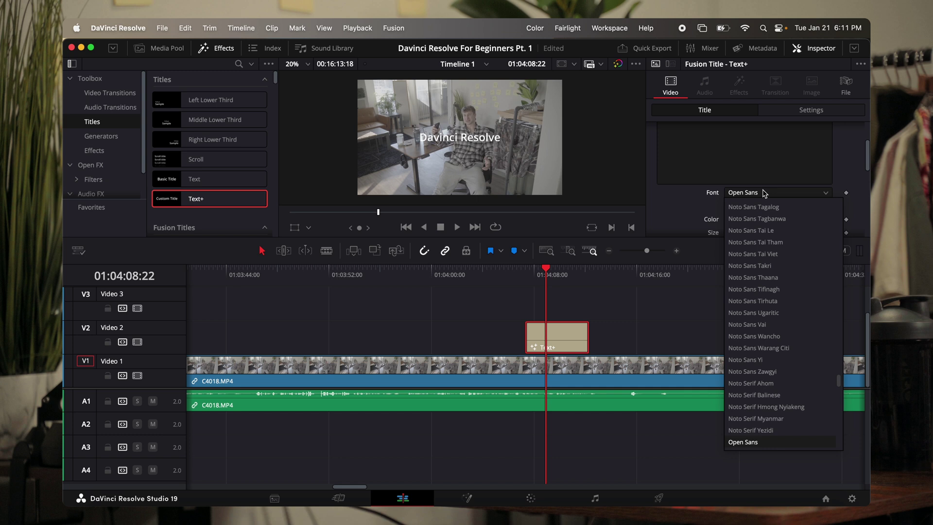
pyautogui.write('drover')
pyautogui.press('Return')
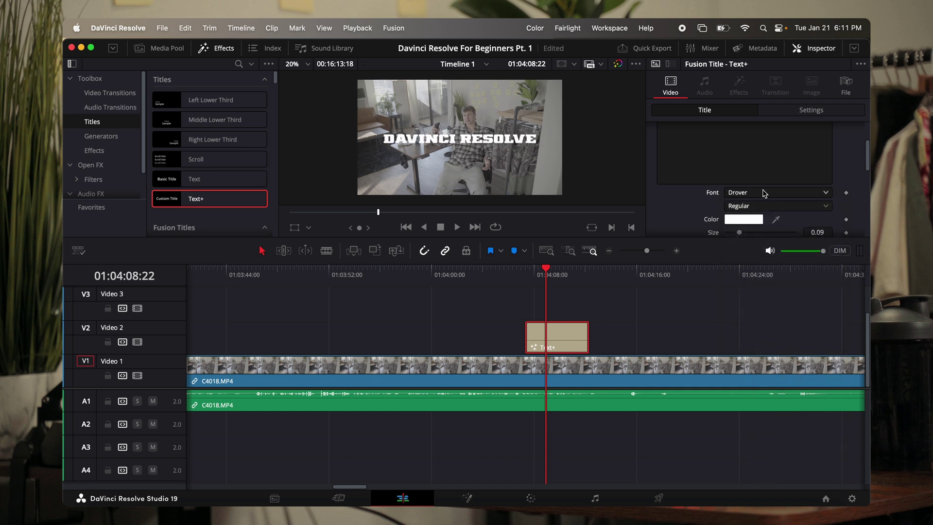
pyautogui.scroll(-2, 779, 229)
# Step: Set the title text colour to Yellow from the Apple colour palette
pyautogui.click(755, 190)
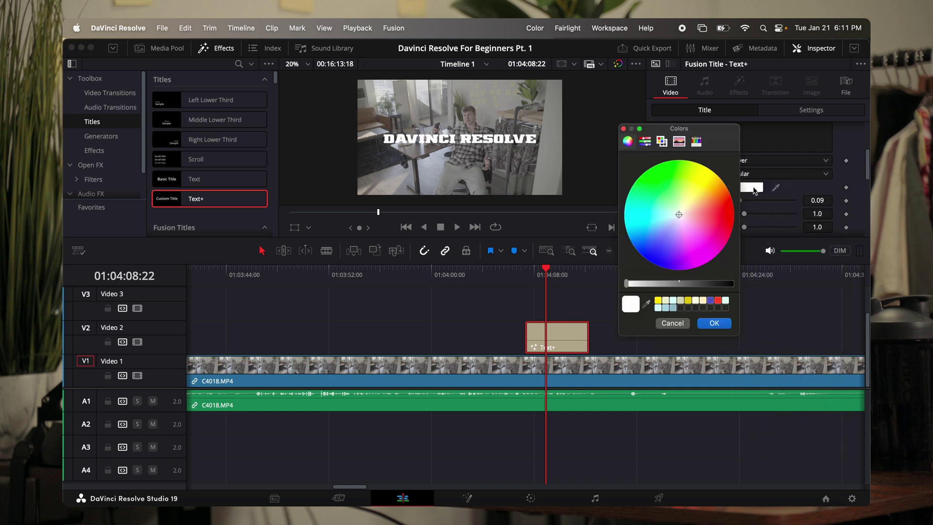
pyautogui.moveTo(673, 223); pyautogui.dragTo(719, 182)
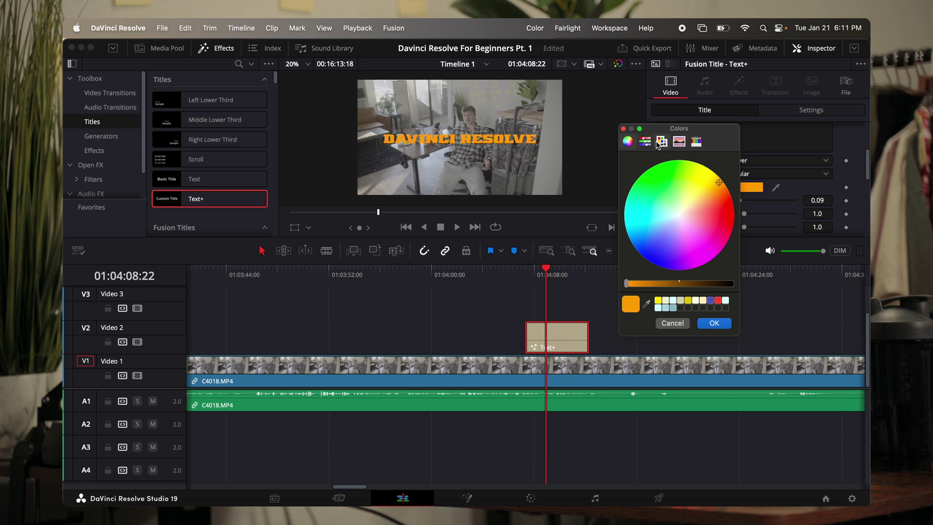
pyautogui.click(661, 142)
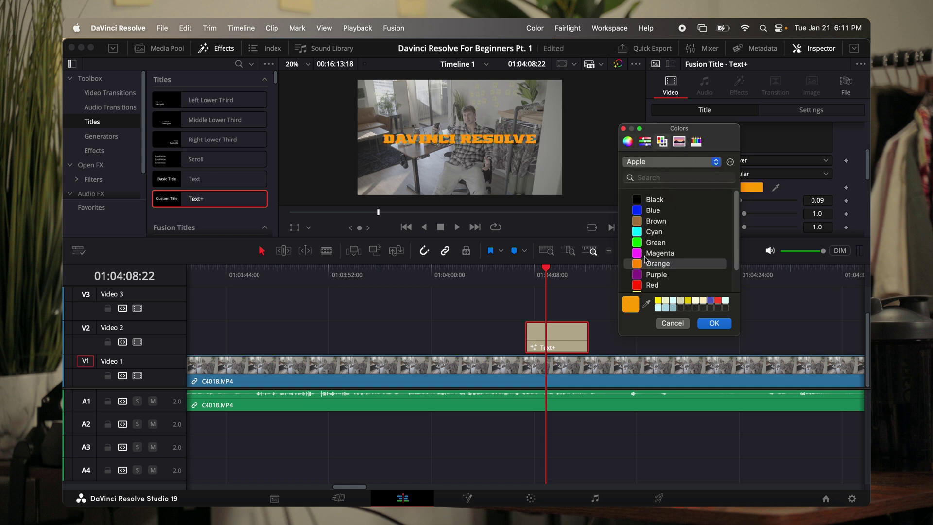
pyautogui.scroll(-1, 646, 260)
pyautogui.click(642, 288)
pyautogui.scroll(-2, 645, 282)
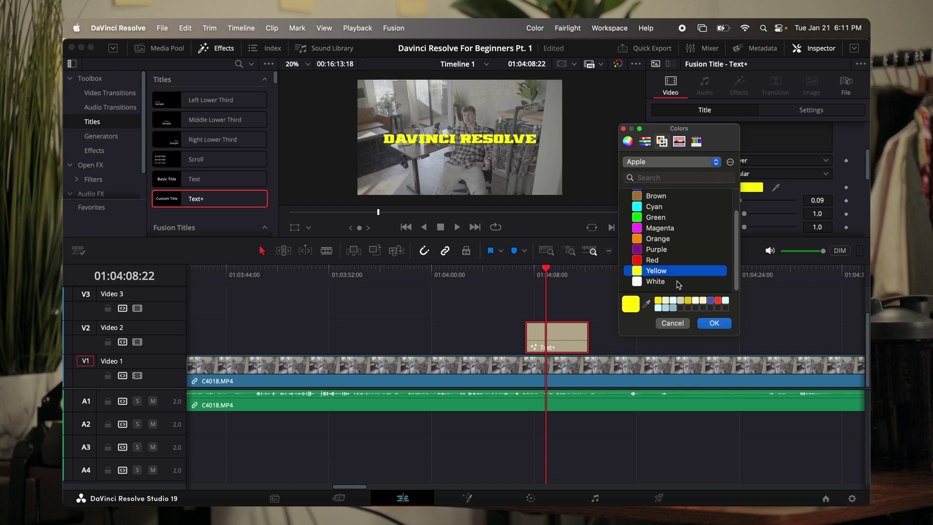
pyautogui.click(713, 323)
# Step: Try a sampled grey and a green in the colour picker, then cancel to keep yellow
pyautogui.click(753, 189)
pyautogui.click(647, 305)
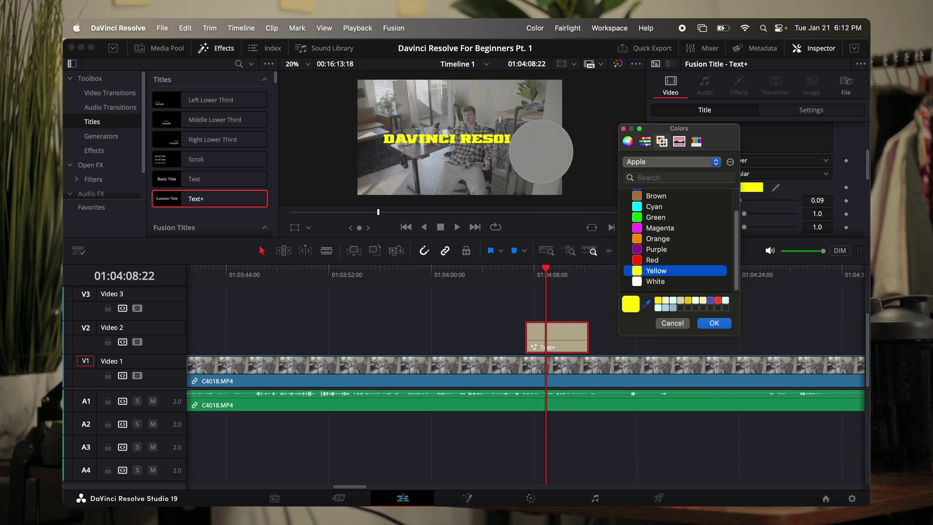
pyautogui.click(548, 150)
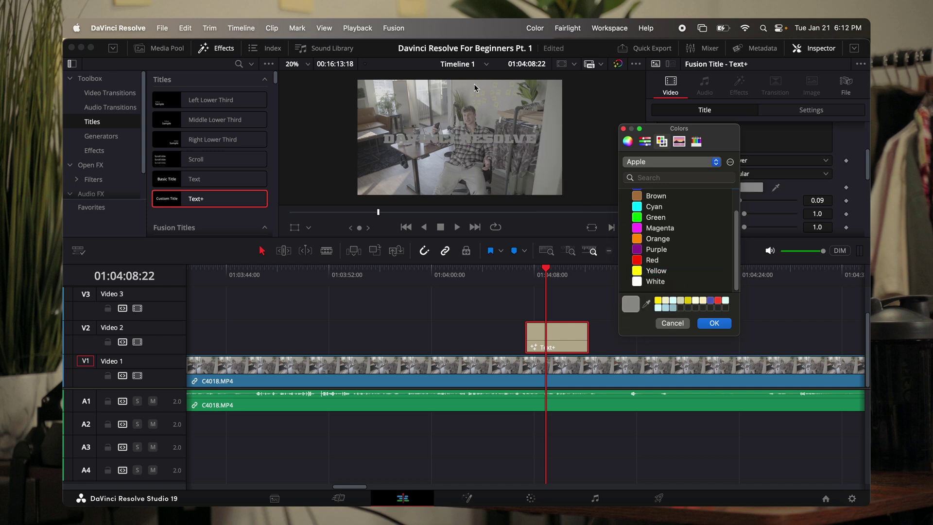
pyautogui.click(628, 140)
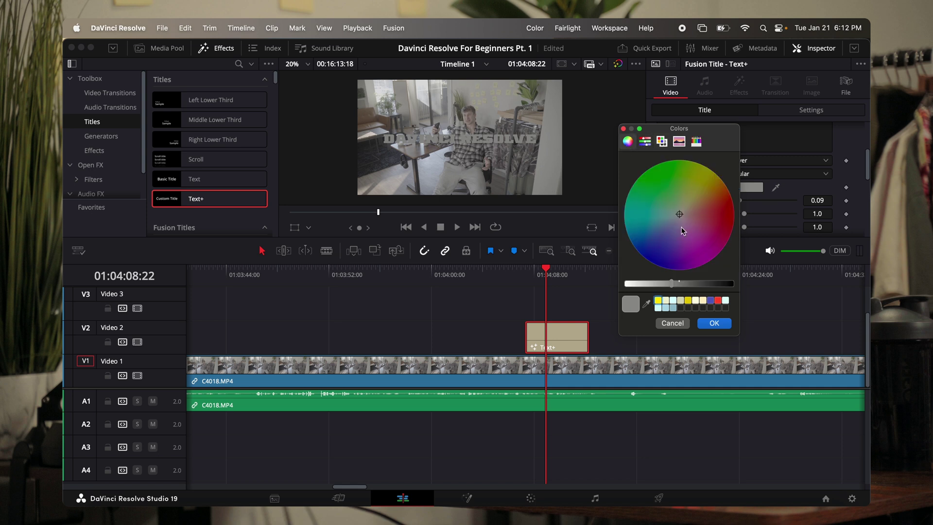
pyautogui.moveTo(674, 286)
pyautogui.mouseDown()
pyautogui.moveTo(654, 284)
pyautogui.moveTo(702, 285)
pyautogui.moveTo(676, 284)
pyautogui.mouseUp()
pyautogui.click(680, 195)
pyautogui.click(672, 323)
# Step: Set the title Size to 0.15 and Tracking to 0.819
pyautogui.click(557, 272)
pyautogui.scroll(-3, 813, 162)
pyautogui.scroll(2, 812, 163)
pyautogui.scroll(2, 812, 163)
pyautogui.click(828, 200)
pyautogui.write('0.15')
pyautogui.press('Tab')
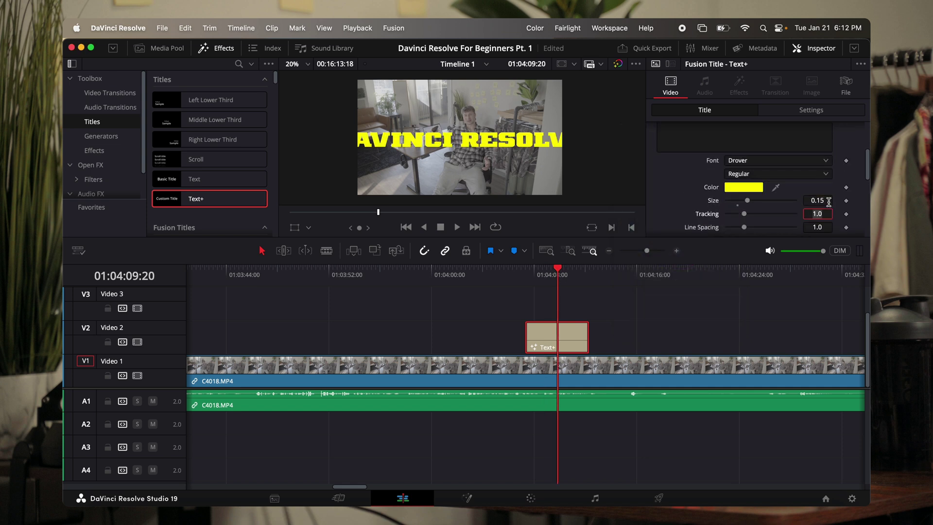
pyautogui.scroll(-2, 812, 198)
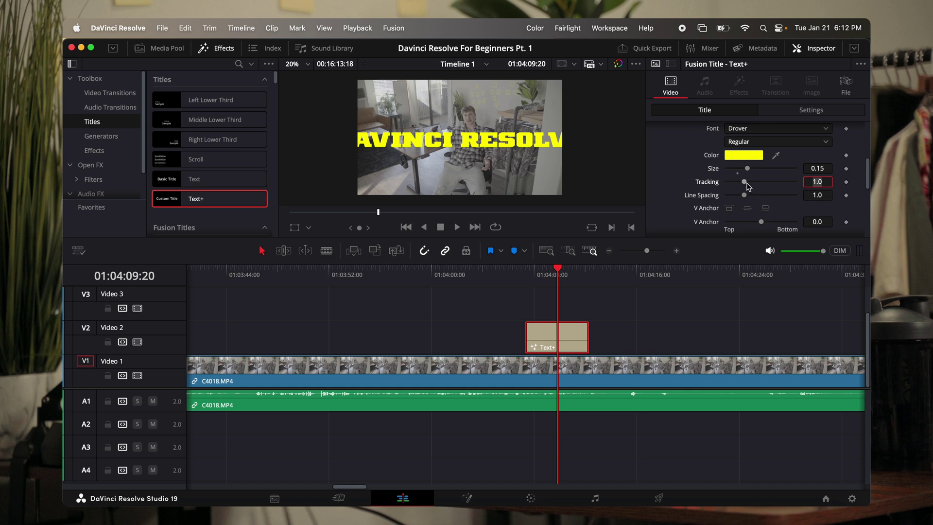
pyautogui.moveTo(744, 181)
pyautogui.mouseDown()
pyautogui.moveTo(757, 183)
pyautogui.moveTo(743, 188)
pyautogui.mouseUp()
pyautogui.scroll(2, 743, 188)
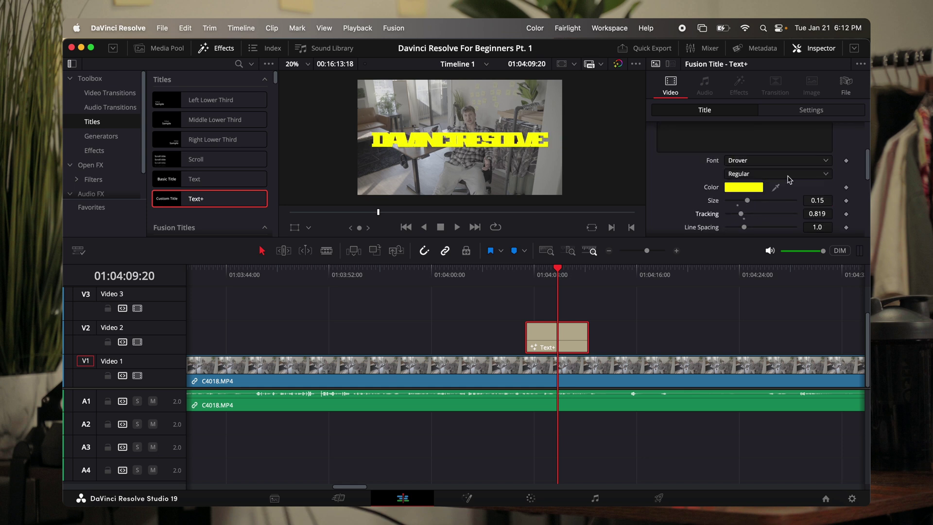
pyautogui.scroll(3, 746, 166)
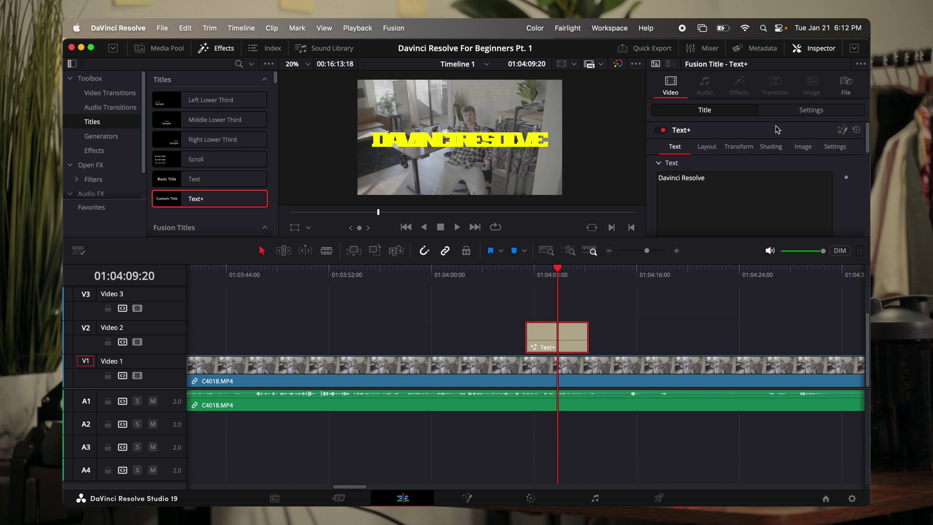
# Step: In the title's Transform settings, set Zoom to 0.930 and Position to -5, -16
pyautogui.click(807, 111)
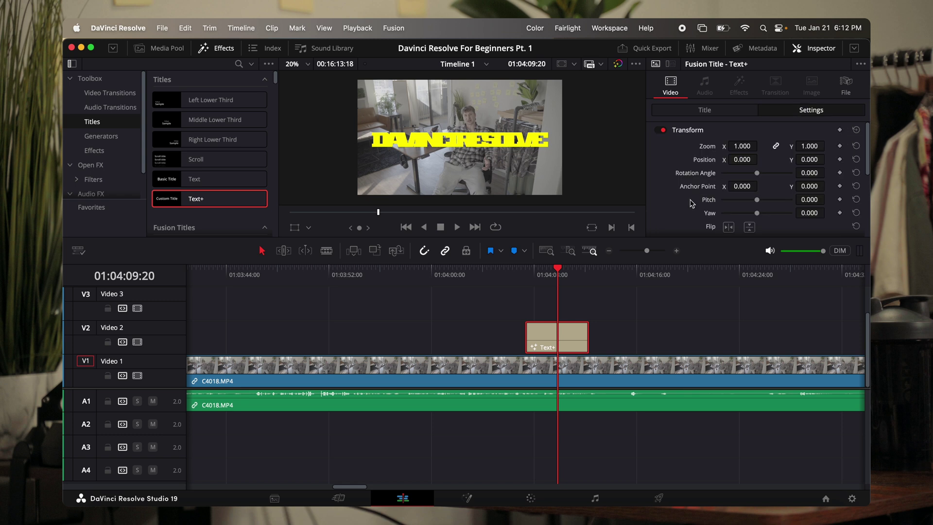
pyautogui.click(706, 111)
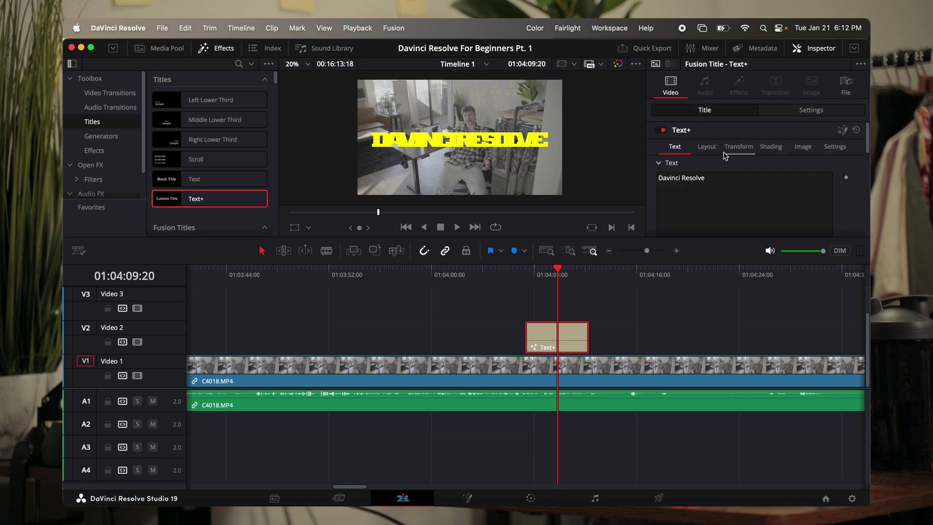
pyautogui.click(799, 111)
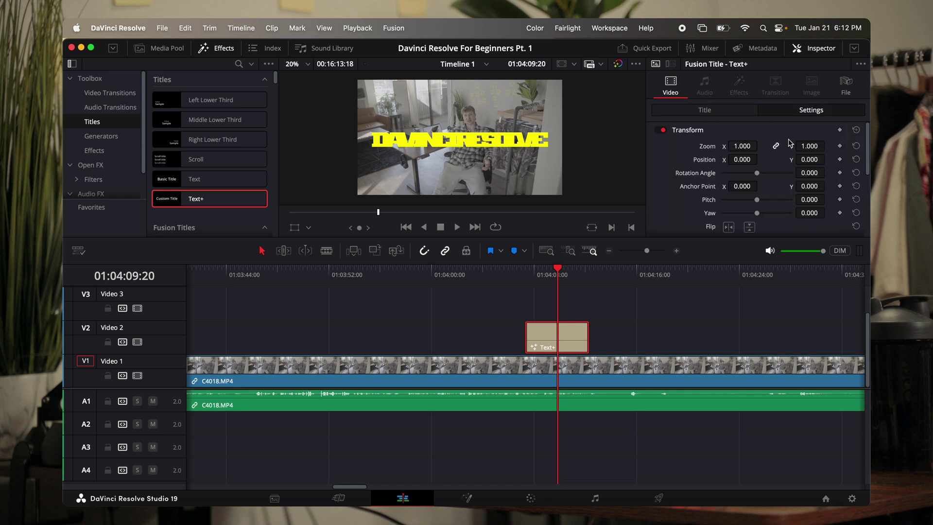
pyautogui.moveTo(743, 146)
pyautogui.mouseDown()
pyautogui.moveTo(758, 146)
pyautogui.moveTo(741, 145)
pyautogui.moveTo(743, 160)
pyautogui.mouseUp()
pyautogui.moveTo(810, 159); pyautogui.dragTo(811, 158)
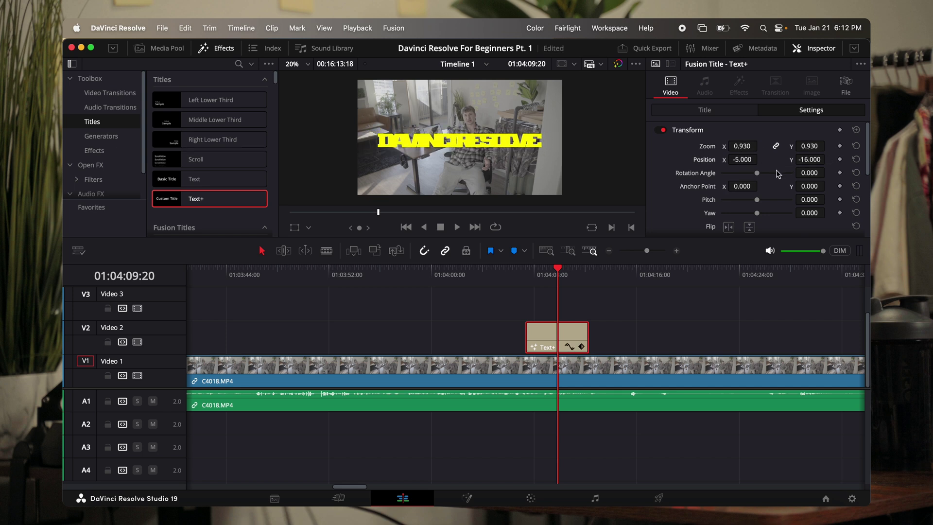
pyautogui.scroll(-2, 760, 181)
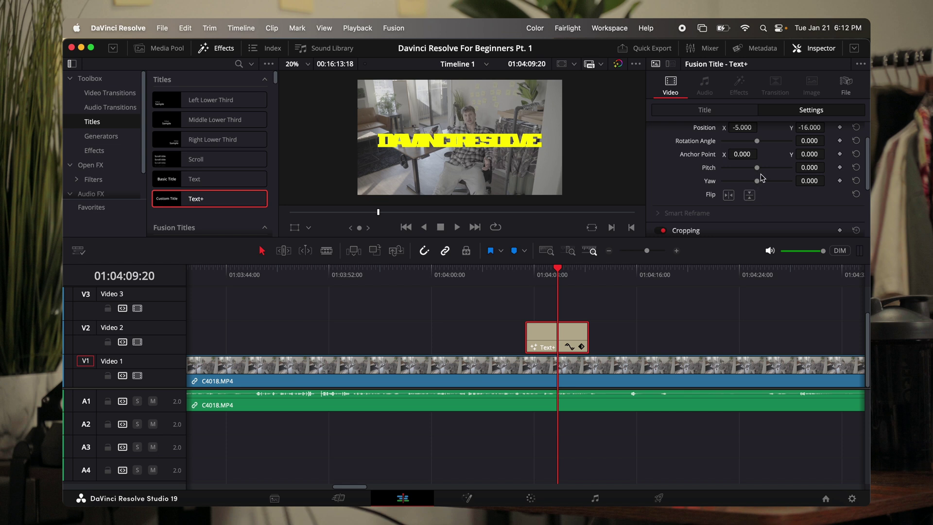
pyautogui.scroll(-4, 760, 179)
pyautogui.scroll(6, 761, 181)
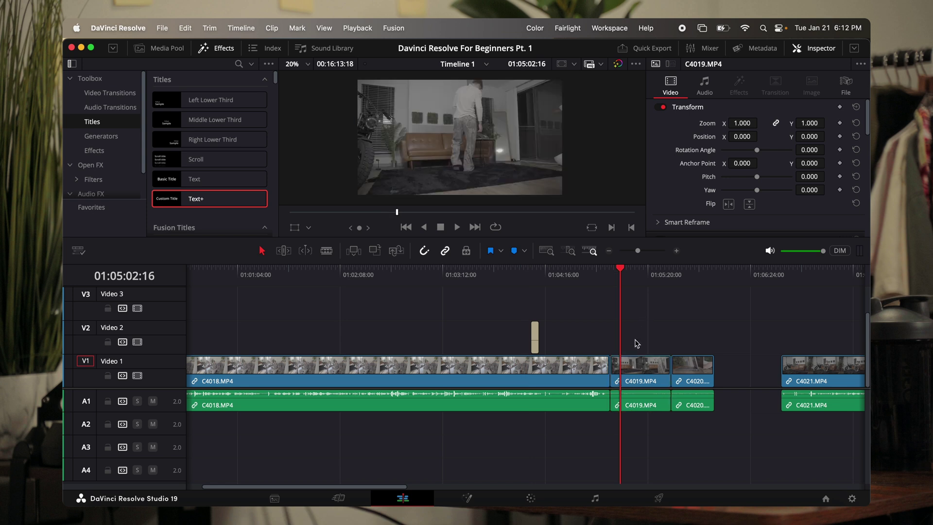
# Step: Move the C4019.MP4 video alone up onto Video 2, leaving linked selection off
pyautogui.moveTo(649, 373)
pyautogui.mouseDown()
pyautogui.moveTo(648, 339)
pyautogui.moveTo(648, 366)
pyautogui.mouseUp()
pyautogui.click(642, 308)
pyautogui.click(648, 366)
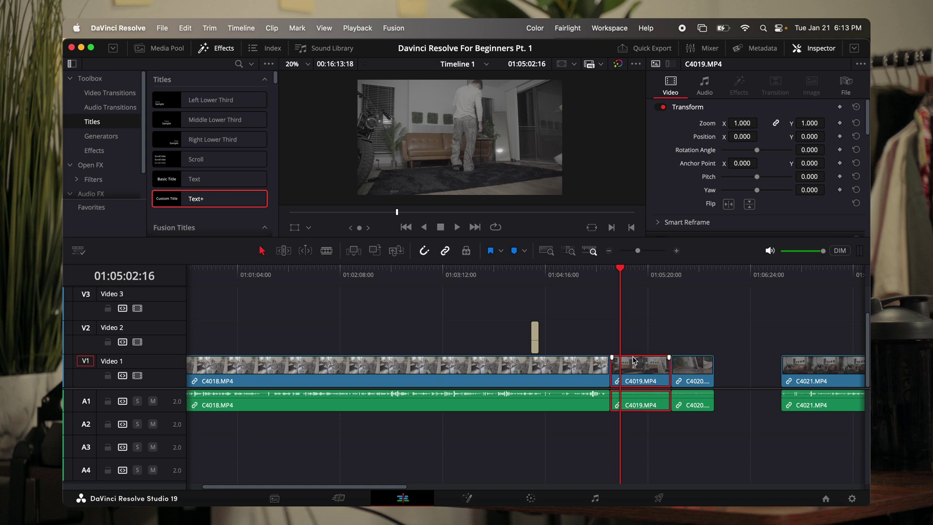
pyautogui.moveTo(643, 372)
pyautogui.mouseDown()
pyautogui.moveTo(646, 340)
pyautogui.moveTo(647, 371)
pyautogui.moveTo(647, 341)
pyautogui.moveTo(614, 345)
pyautogui.moveTo(642, 373)
pyautogui.moveTo(634, 341)
pyautogui.moveTo(654, 341)
pyautogui.moveTo(635, 375)
pyautogui.mouseUp()
pyautogui.click(445, 250)
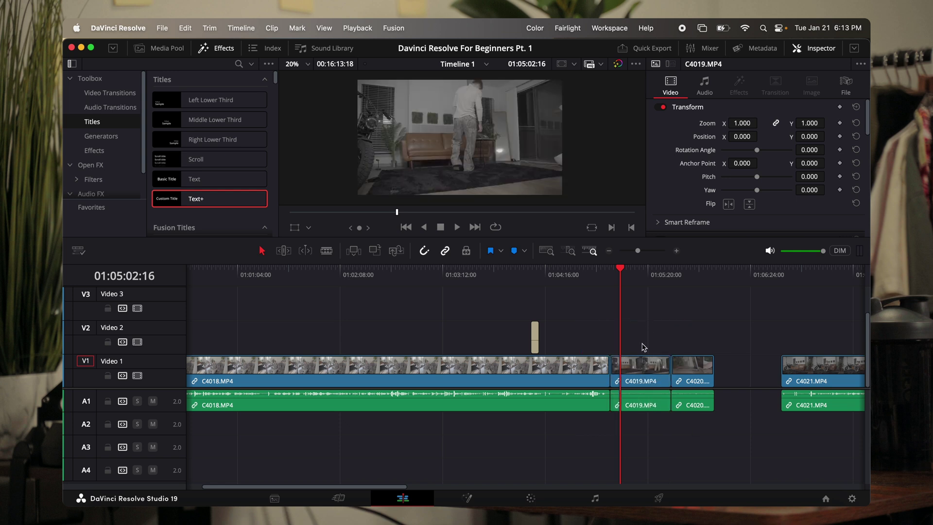
pyautogui.click(445, 250)
pyautogui.click(682, 405)
pyautogui.moveTo(632, 375); pyautogui.dragTo(655, 351)
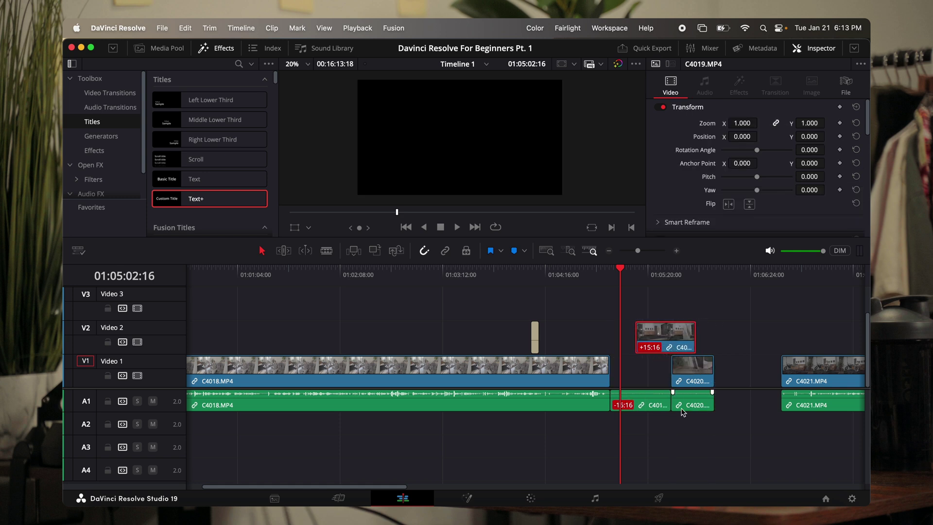
# Step: Delete the C4019 audio on A1, slide C4020 audio into the gap, and link it to C4019
pyautogui.click(651, 401)
pyautogui.press('BackSpace')
pyautogui.moveTo(683, 405); pyautogui.dragTo(648, 405)
pyautogui.click(639, 306)
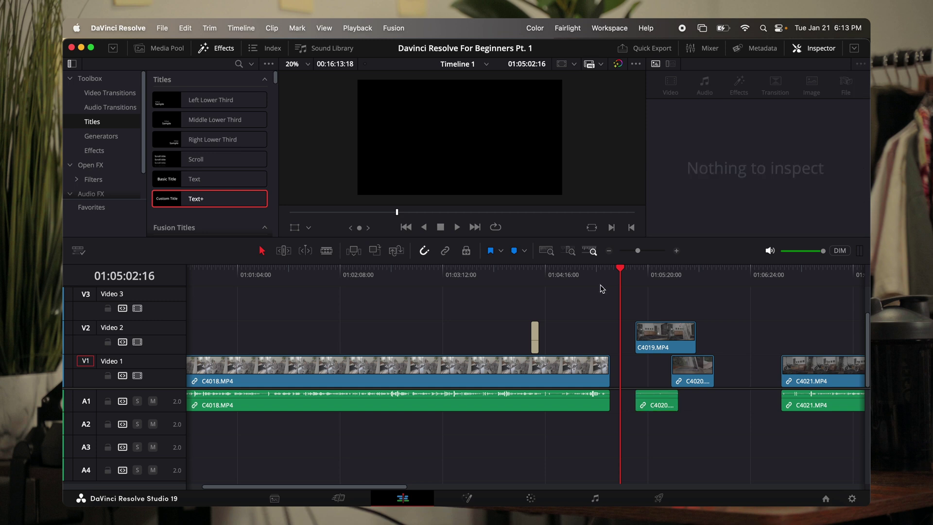
pyautogui.click(651, 340)
pyautogui.rightClick(656, 336)
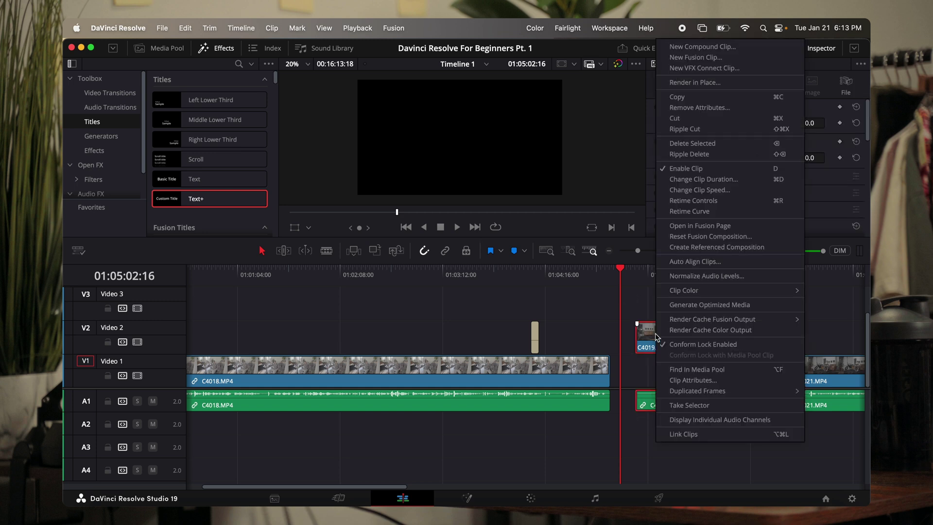
pyautogui.click(684, 434)
# Step: Enable Linked Selection and drag C4019 with its audio left to 01:05:02:16
pyautogui.click(722, 332)
pyautogui.click(660, 339)
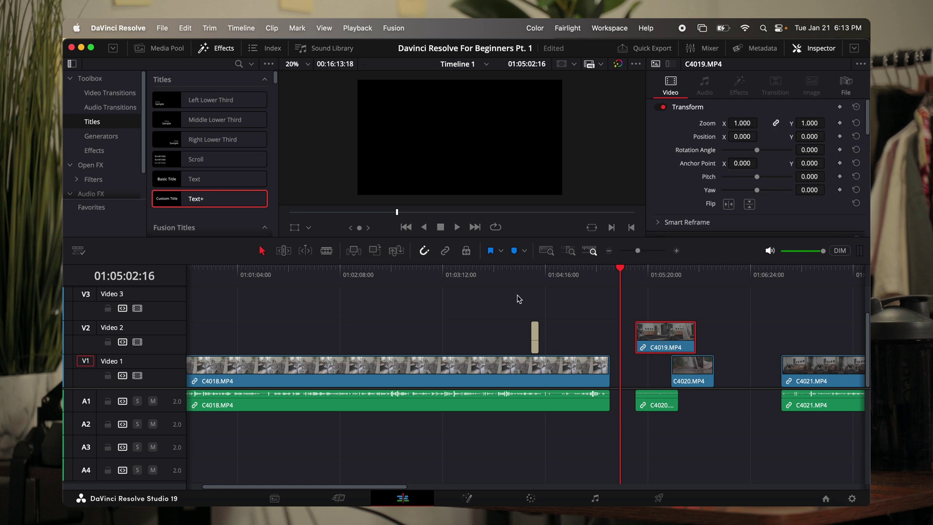
pyautogui.click(633, 301)
pyautogui.click(445, 250)
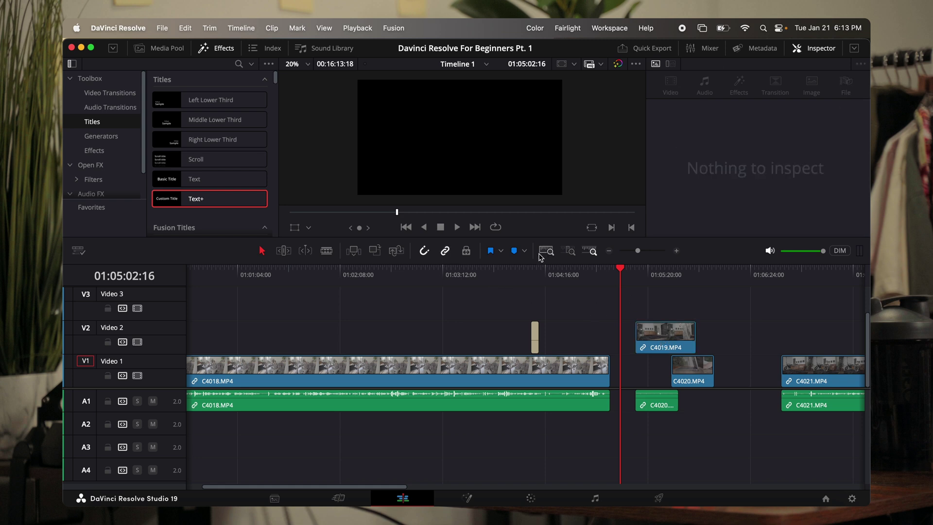
pyautogui.click(678, 340)
pyautogui.moveTo(650, 337); pyautogui.dragTo(631, 335)
pyautogui.click(645, 314)
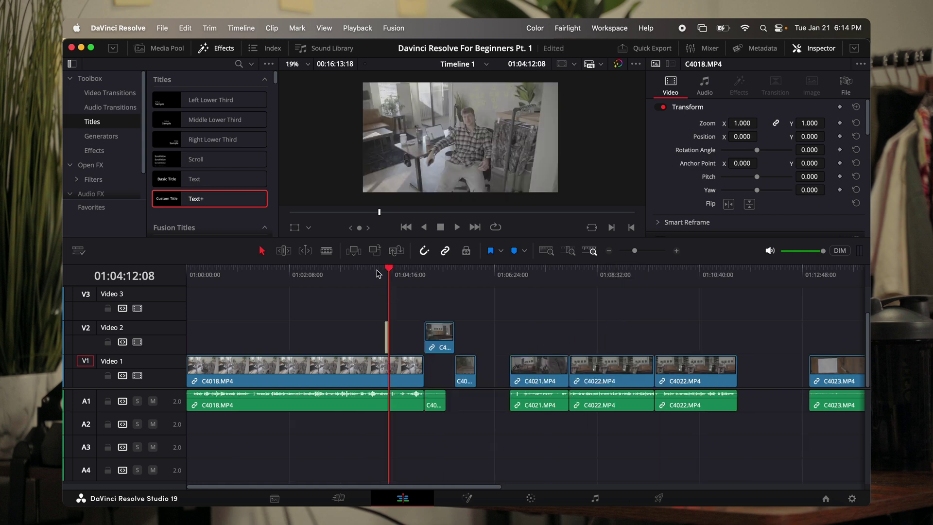
# Step: On the Deliver page, choose 3840 x 2160 Ultra HD as the export resolution
pyautogui.click(381, 270)
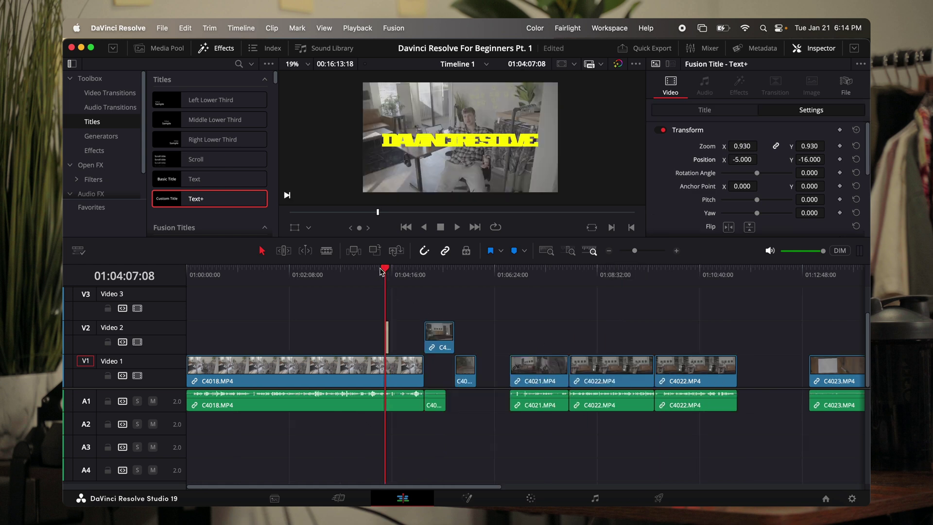
pyautogui.click(659, 499)
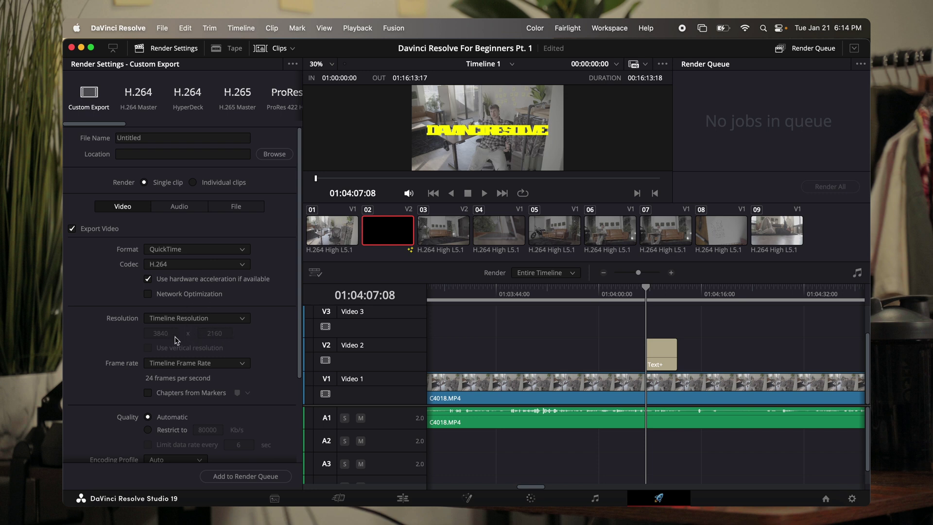
pyautogui.click(224, 319)
pyautogui.scroll(-4, 222, 369)
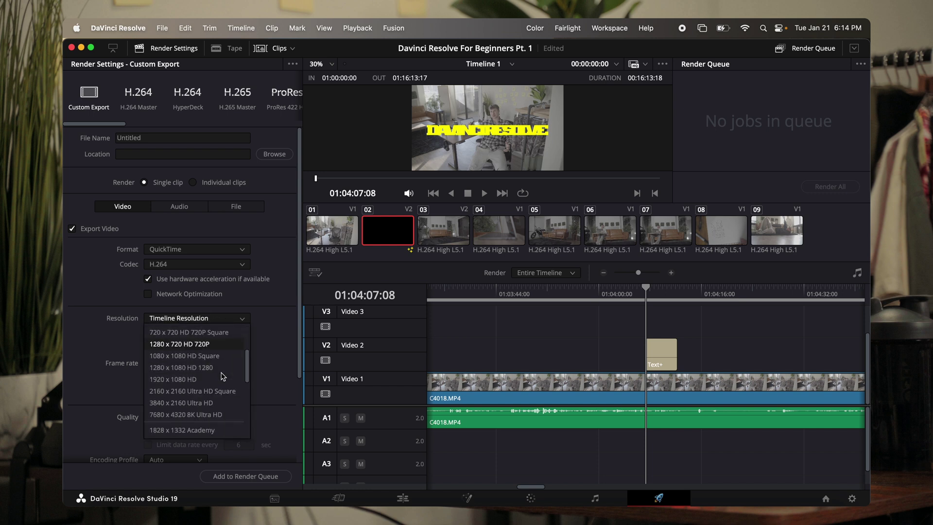
pyautogui.scroll(-2, 223, 375)
pyautogui.click(202, 370)
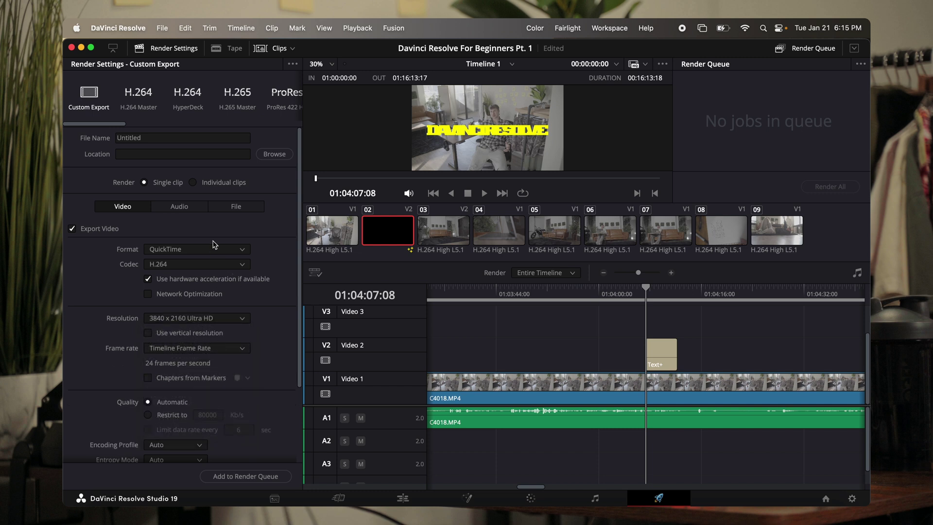
# Step: Change the render Format from QuickTime to MP4, keeping H.264 at Ultra HD
pyautogui.click(196, 251)
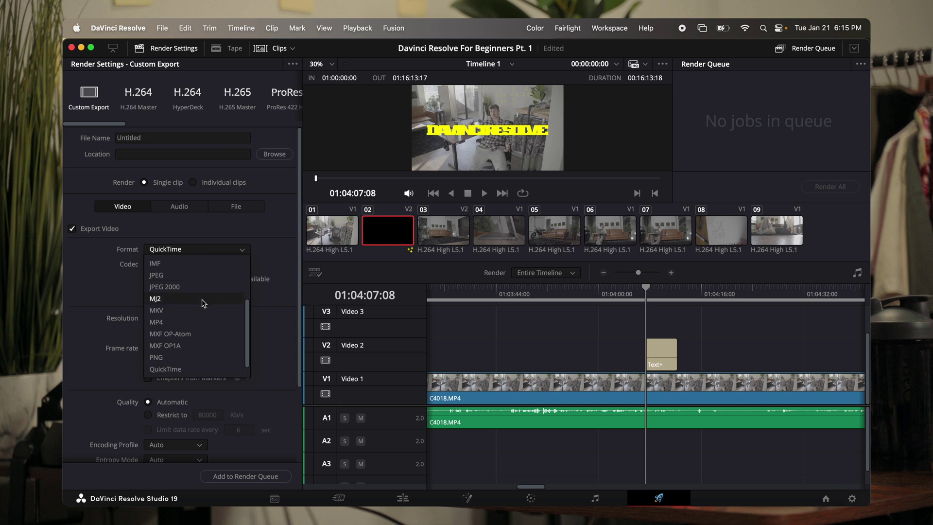
pyautogui.scroll(-1, 204, 303)
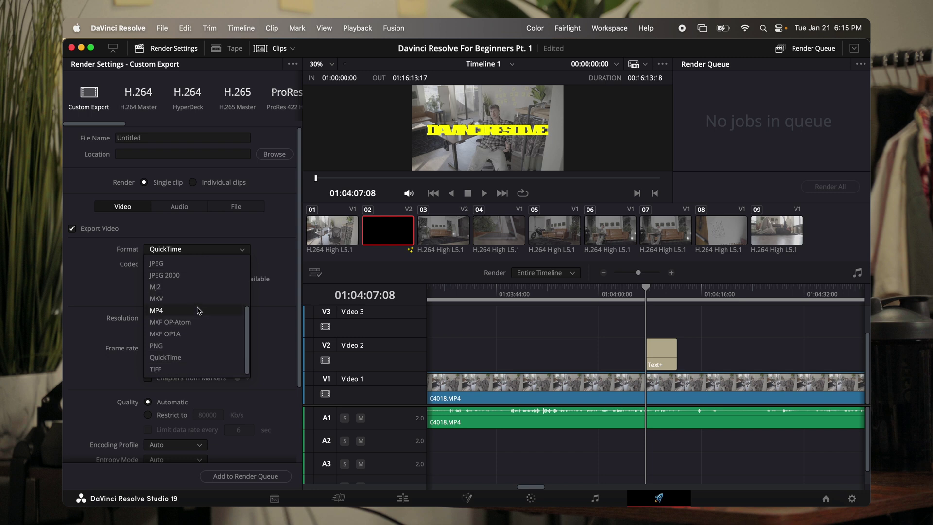
pyautogui.scroll(7, 198, 310)
pyautogui.scroll(-3, 198, 310)
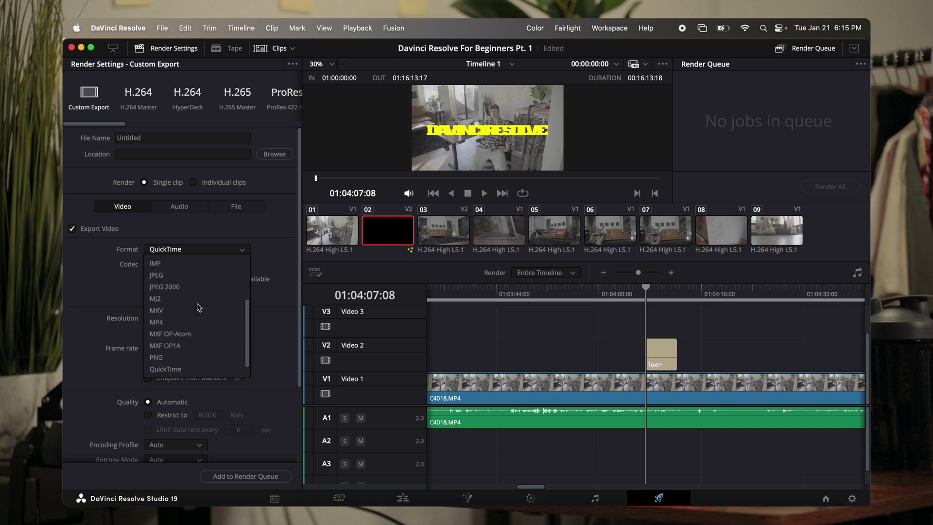
pyautogui.click(163, 314)
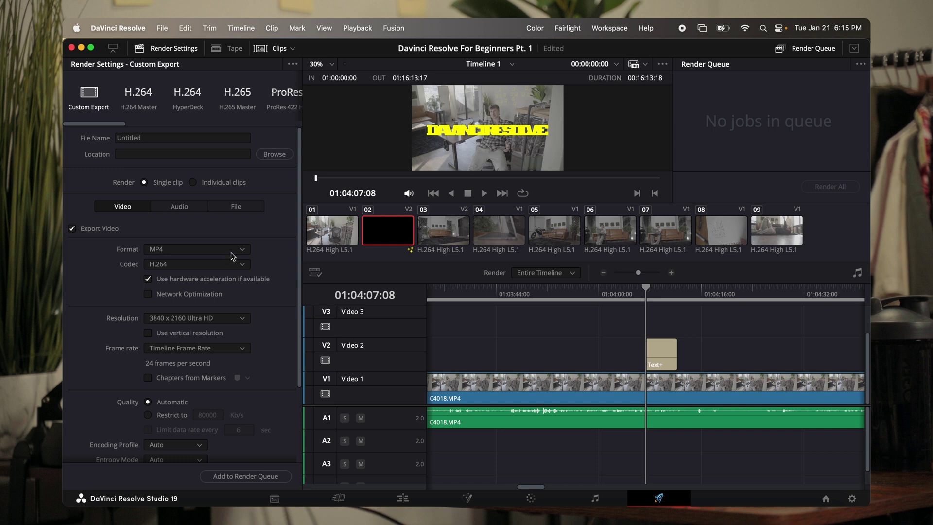
pyautogui.click(232, 252)
pyautogui.scroll(3, 231, 262)
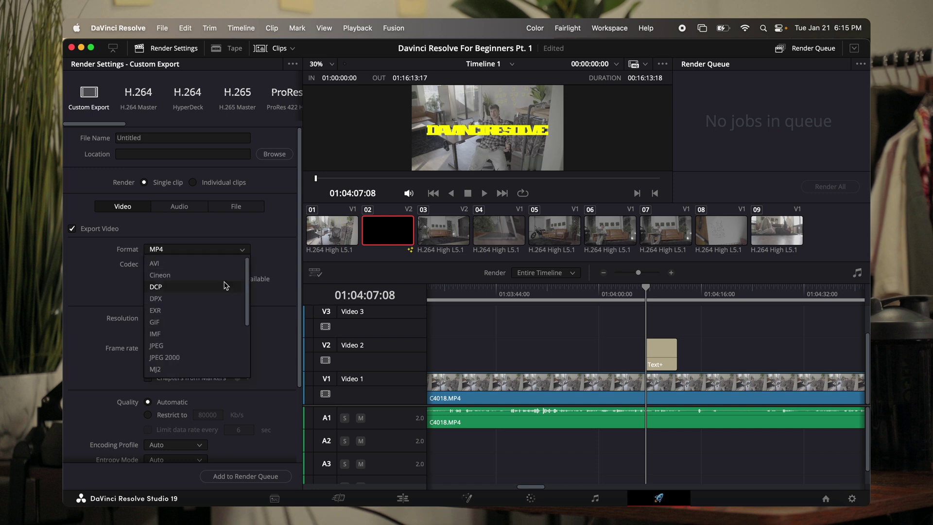
pyautogui.scroll(-3, 231, 284)
pyautogui.click(263, 235)
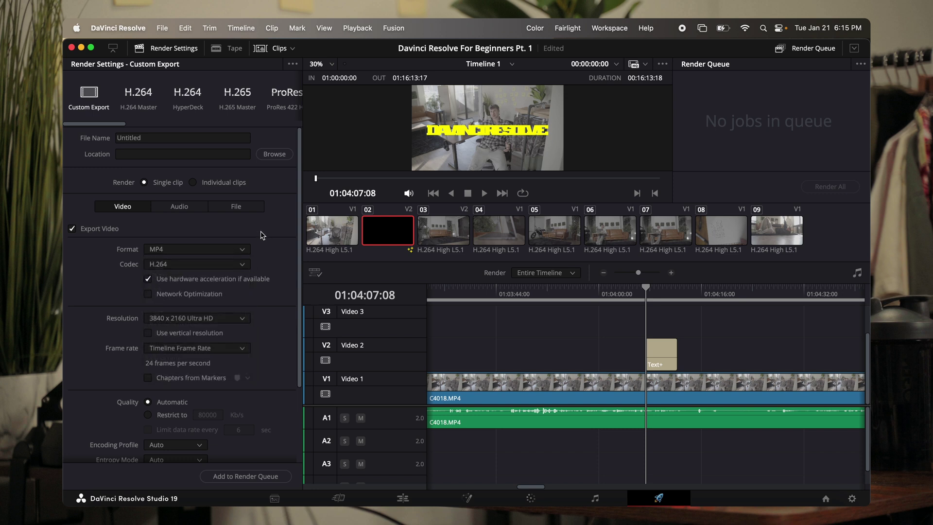
# Step: Rename the render output file from Untitled to 'Daviasjdfkewjfoiejwoewjfew'
pyautogui.click(183, 139)
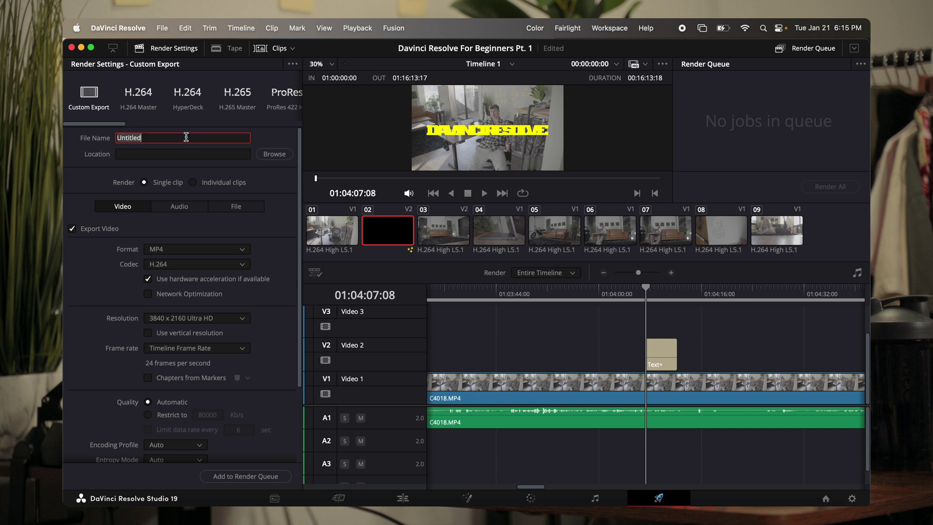
pyautogui.write('Daviasjdfkewjfoiejwoewjfew')
pyautogui.press('super+Tab')
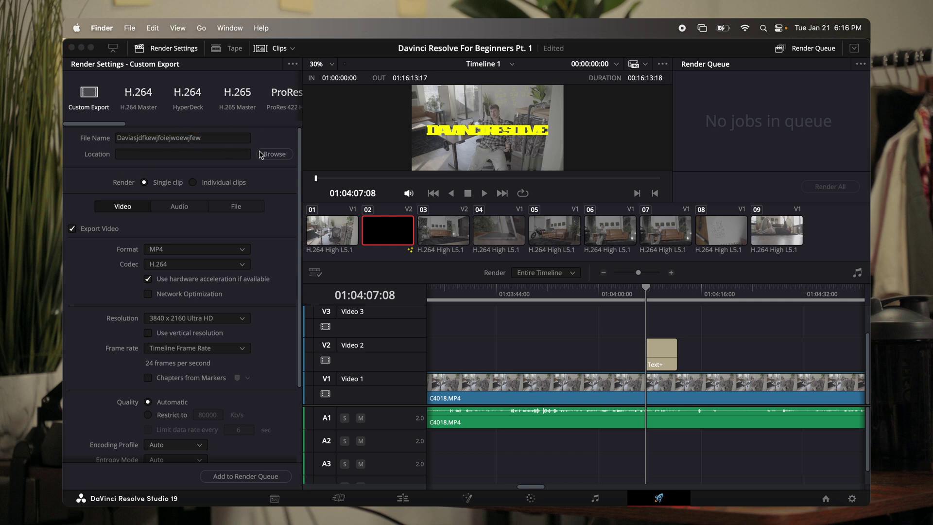
# Step: Set the render save location to the Downloads folder and check it in Finder
pyautogui.click(274, 154)
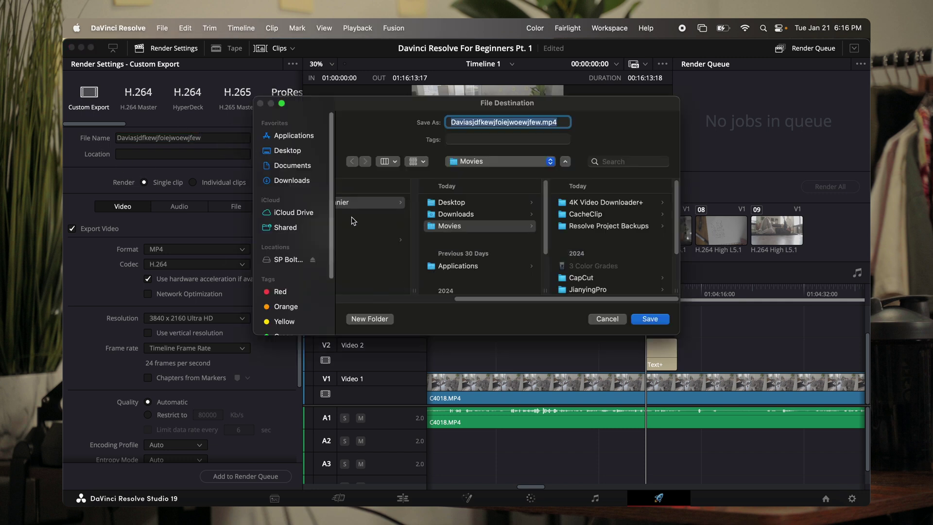
pyautogui.click(292, 181)
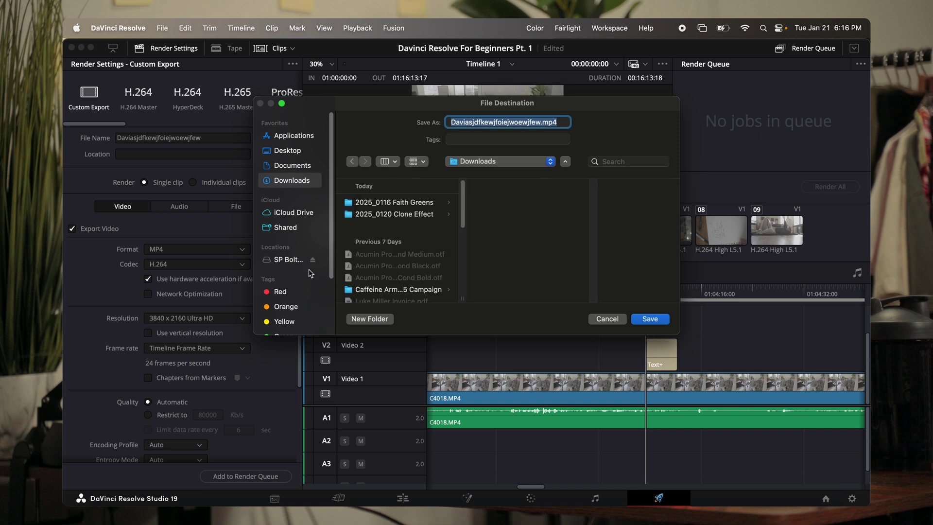
pyautogui.click(290, 260)
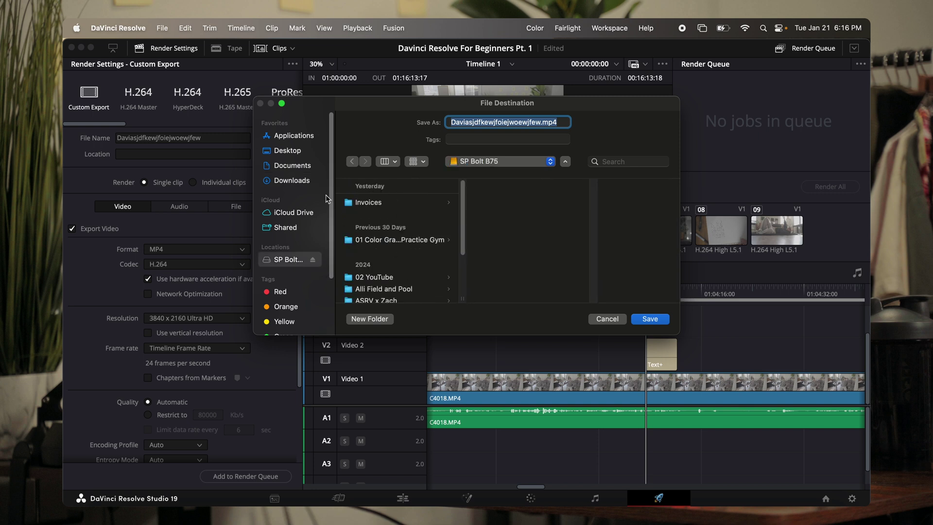
pyautogui.click(292, 181)
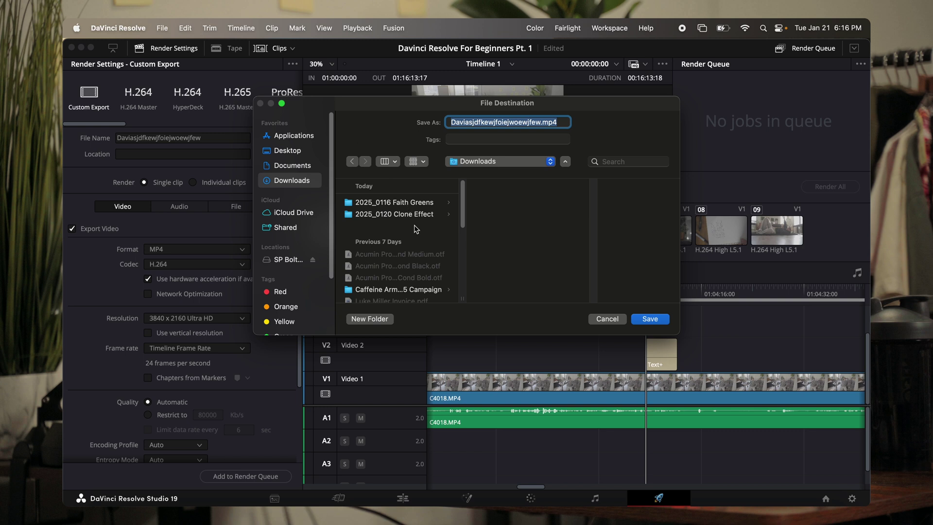
pyautogui.click(644, 320)
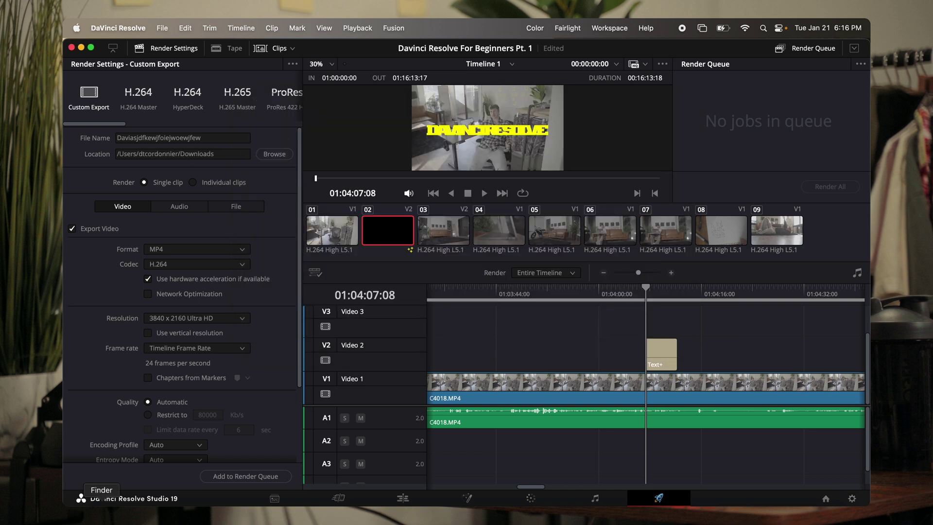
pyautogui.click(101, 505)
pyautogui.click(210, 254)
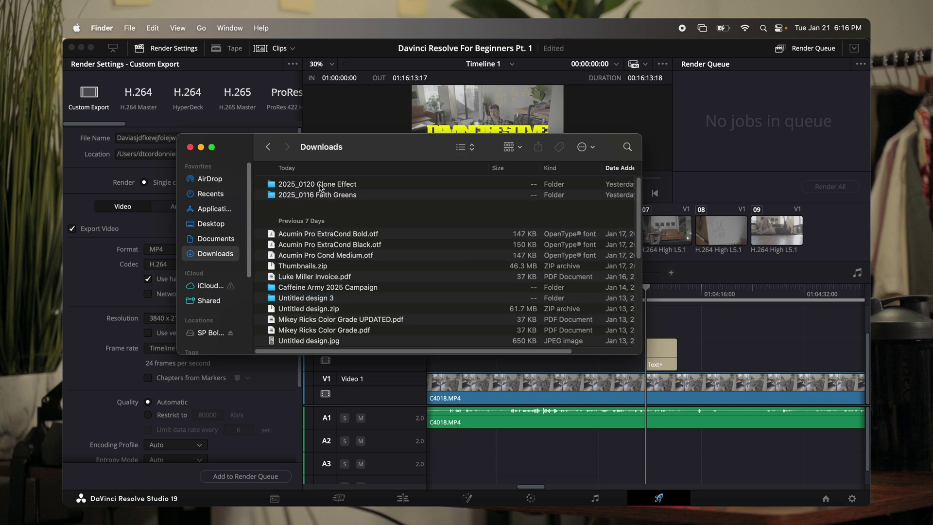
pyautogui.click(190, 147)
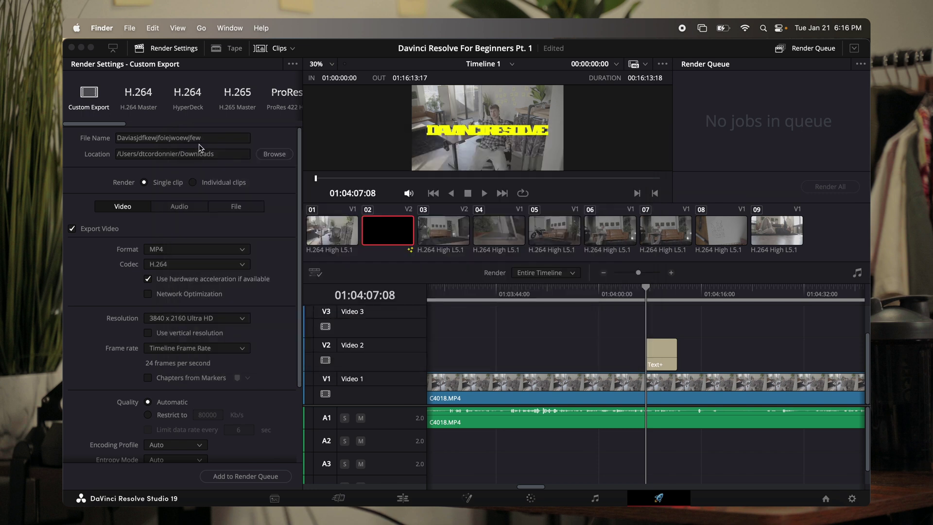
# Step: Add Timeline 1 to the render queue as Job 1, start Render All, then stop it
pyautogui.scroll(-5, 236, 275)
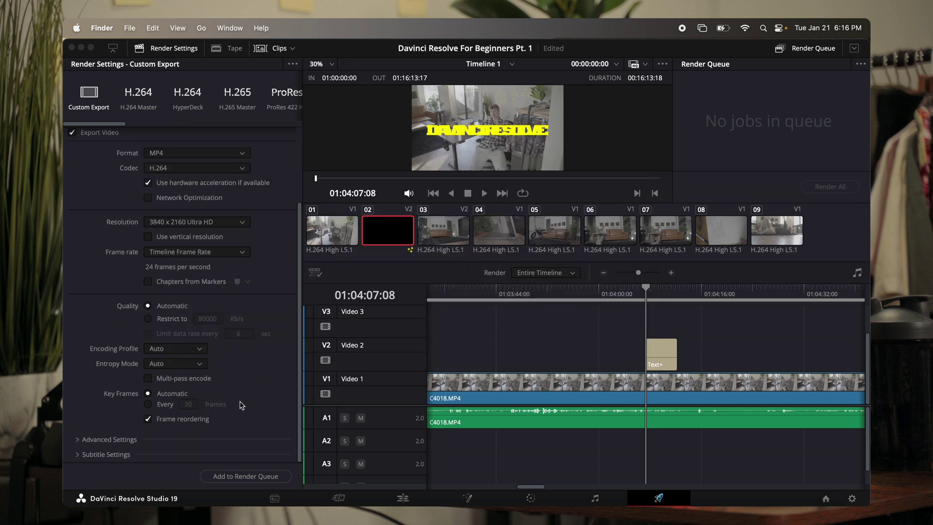
pyautogui.scroll(5, 243, 406)
pyautogui.click(261, 481)
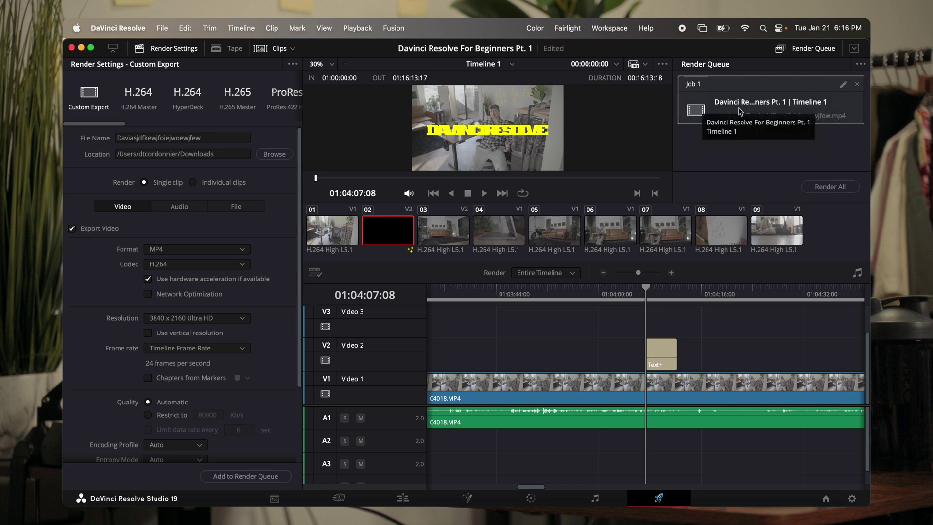
pyautogui.click(822, 188)
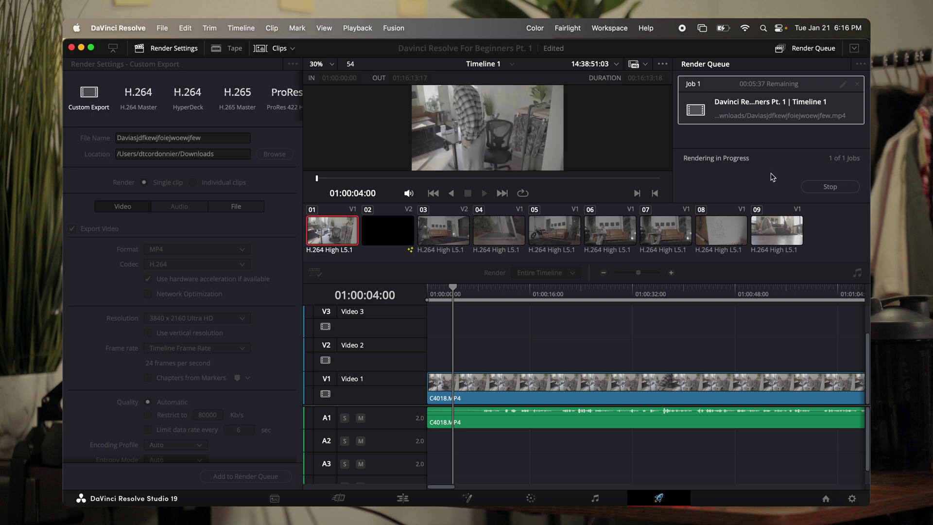
pyautogui.click(842, 186)
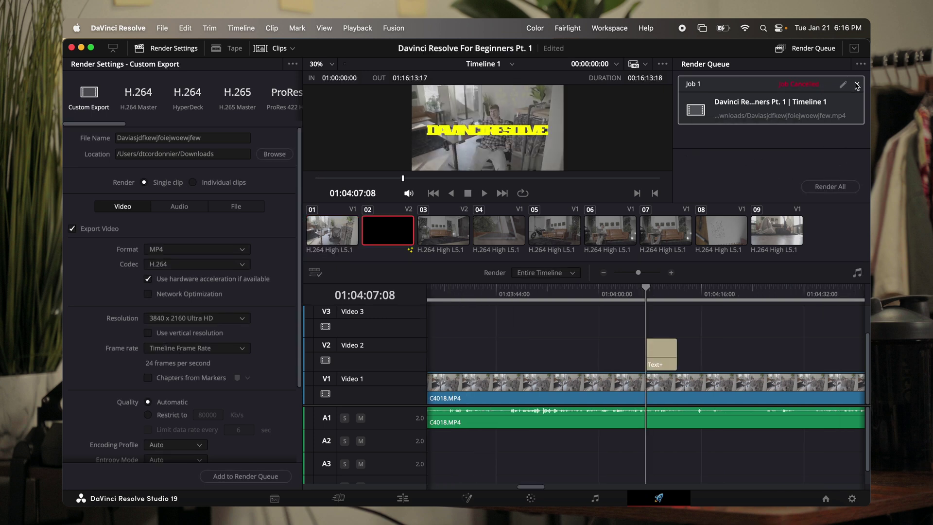